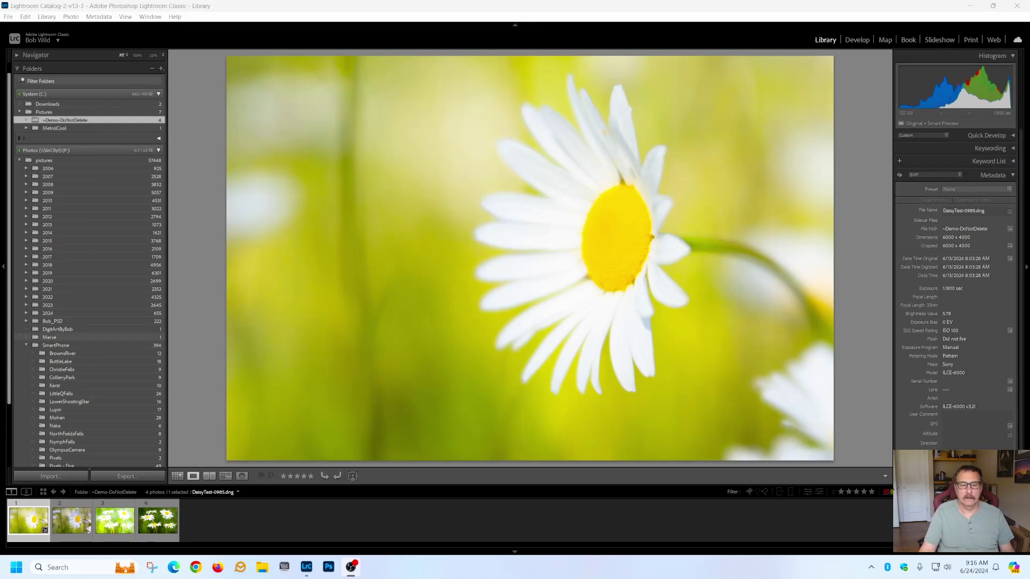
- Show the folder's photos as a grid and compare the first two daisy photos, DaisyTest-0985.dng and DaisyTest-0987.dng
left_click(177, 475)
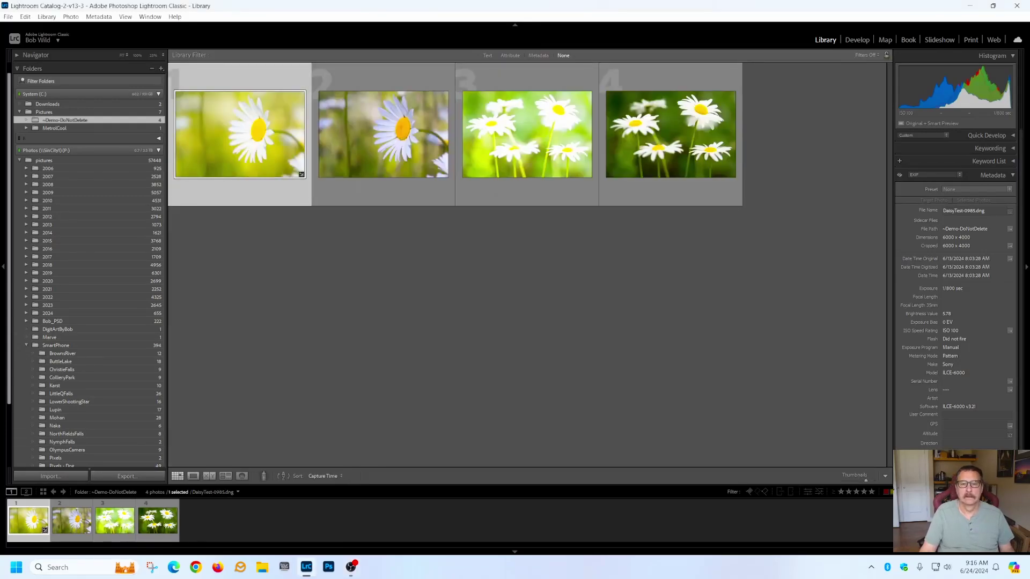
left_click(383, 135)
key("Left")
key("Right")
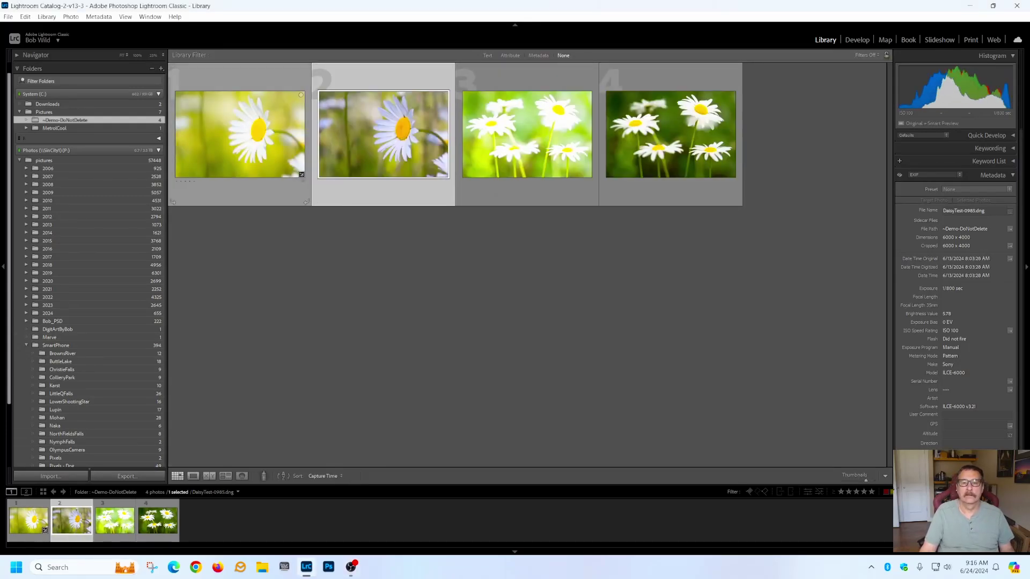
key("Left")
key("Right")
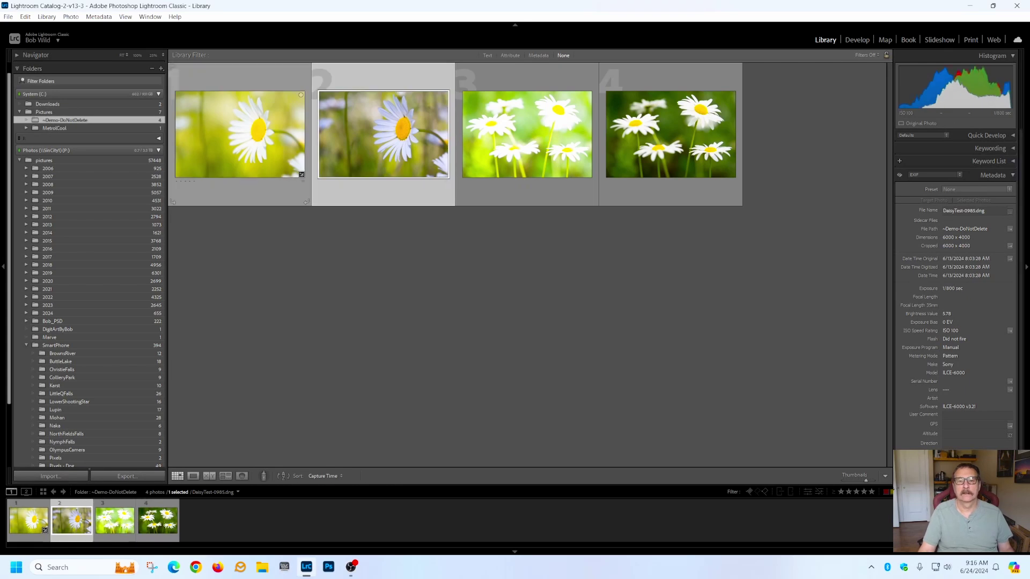
key("Left")
key("Right")
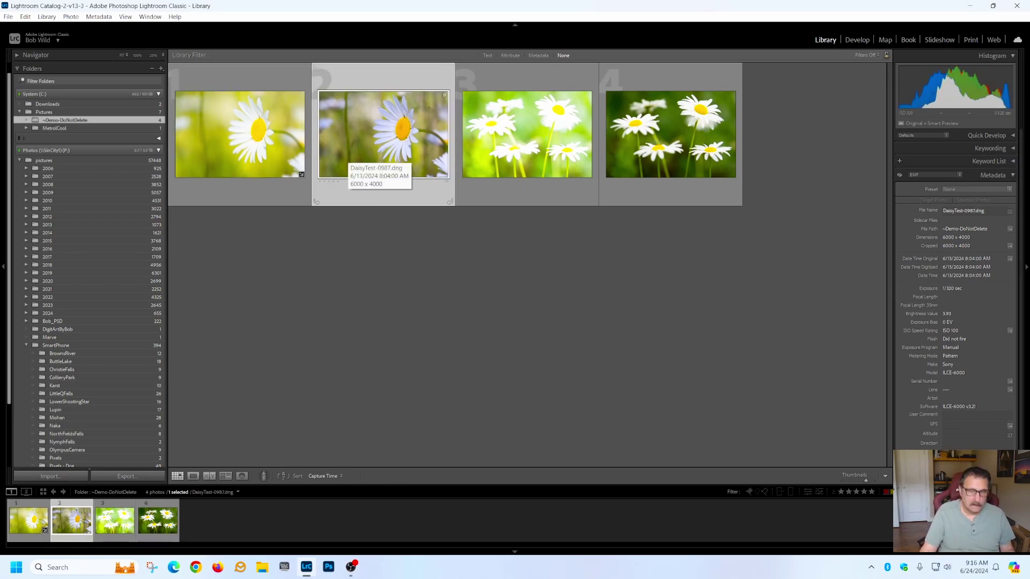
- Select both DaisyTest-0985.dng and DaisyTest-0987.dng and open them as layers in one Photoshop document
key("shift+Left")
right_click(350, 150)
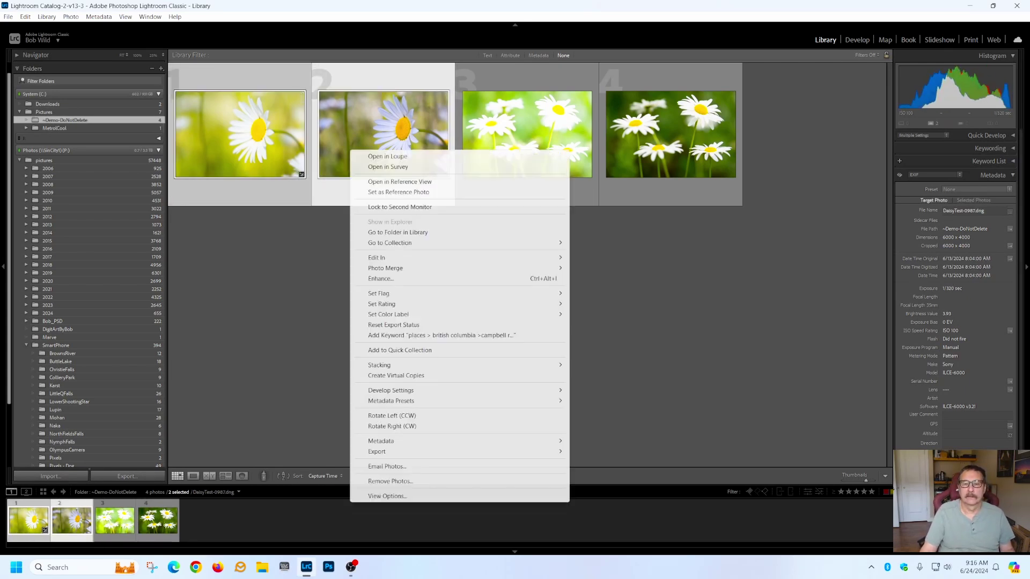
mouse_move(377, 258)
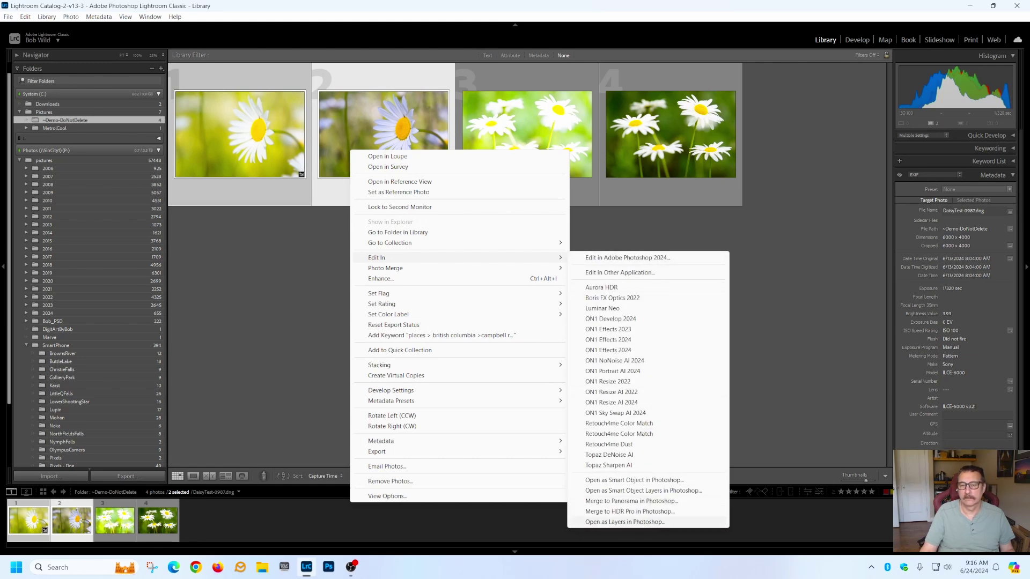
left_click(625, 522)
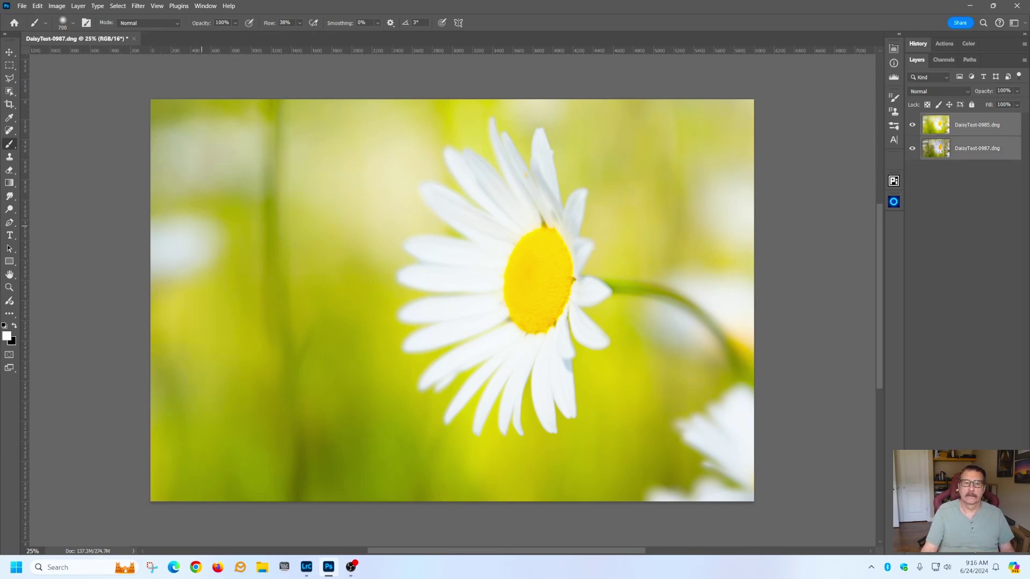
- Auto-align the two daisy layers using the Auto projection
left_click(37, 5)
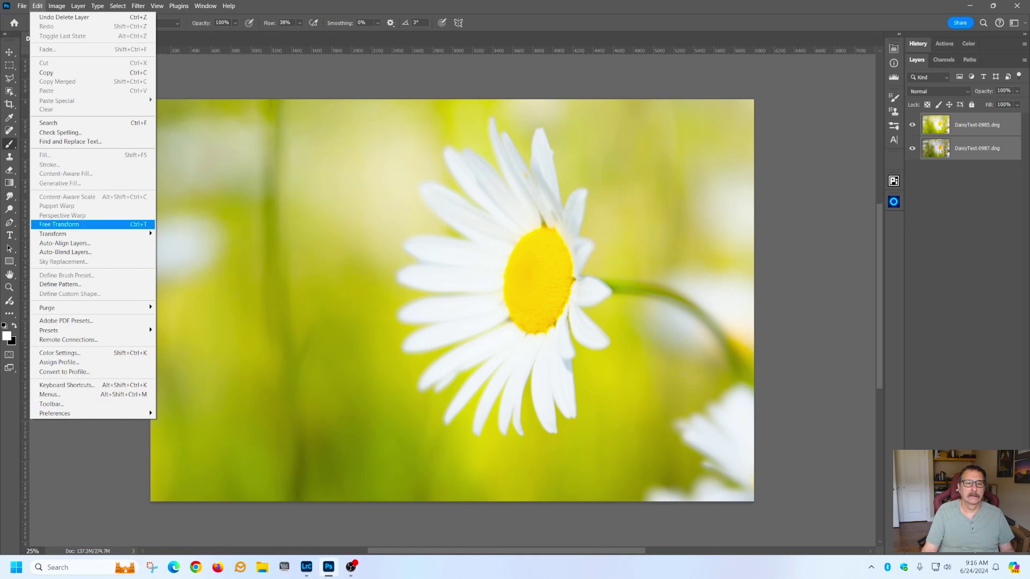
left_click(65, 243)
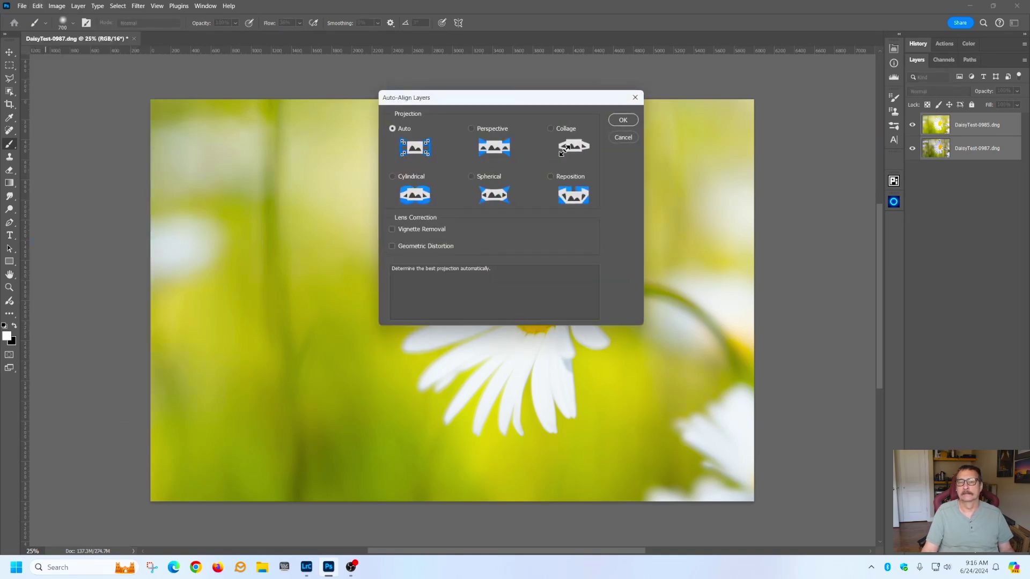
left_click(622, 120)
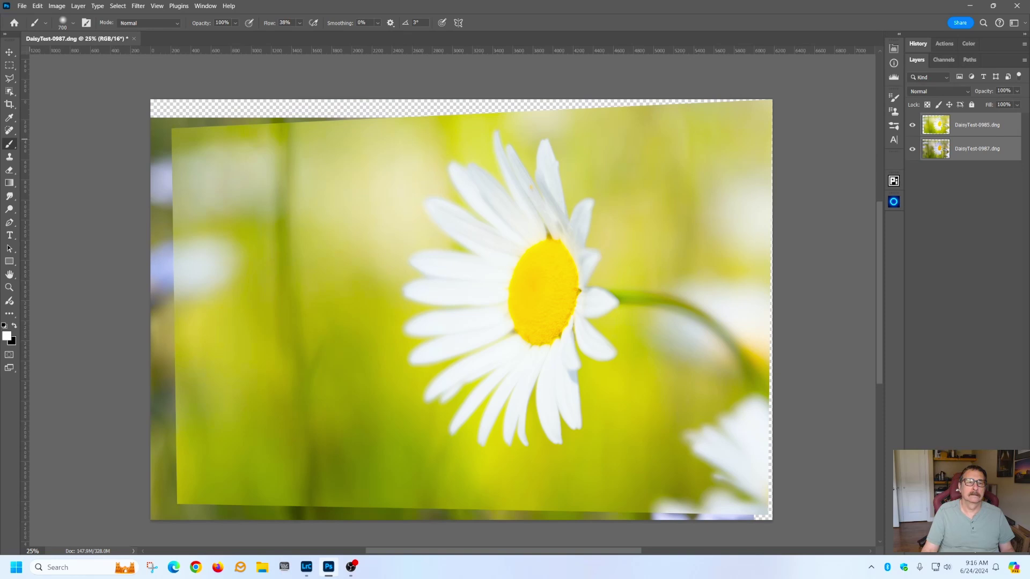
- Crop the document to a landscape 16:9 ratio, framing the whole daisy and excluding the transparent and misaligned borders
left_click(10, 104)
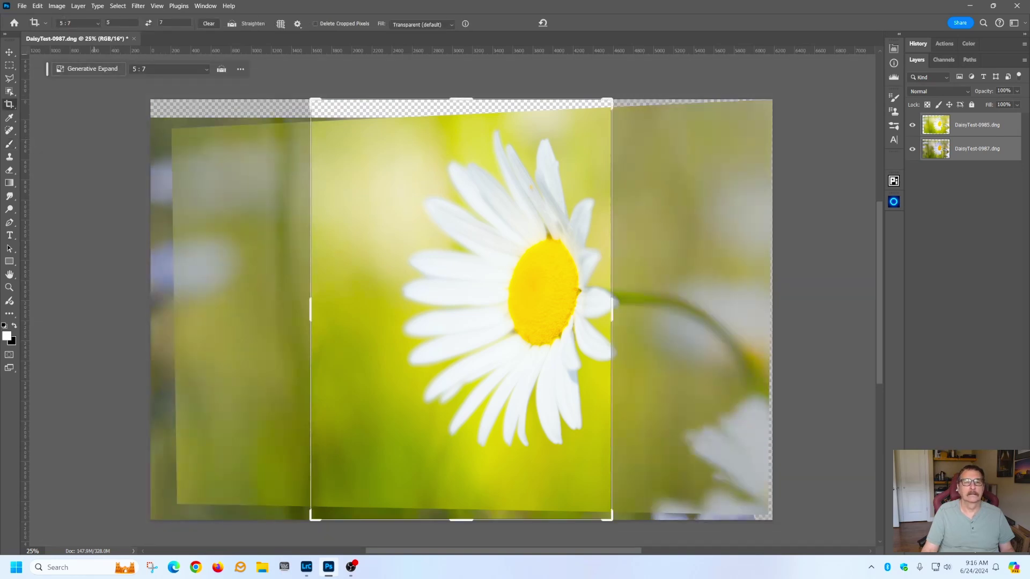
left_click(148, 23)
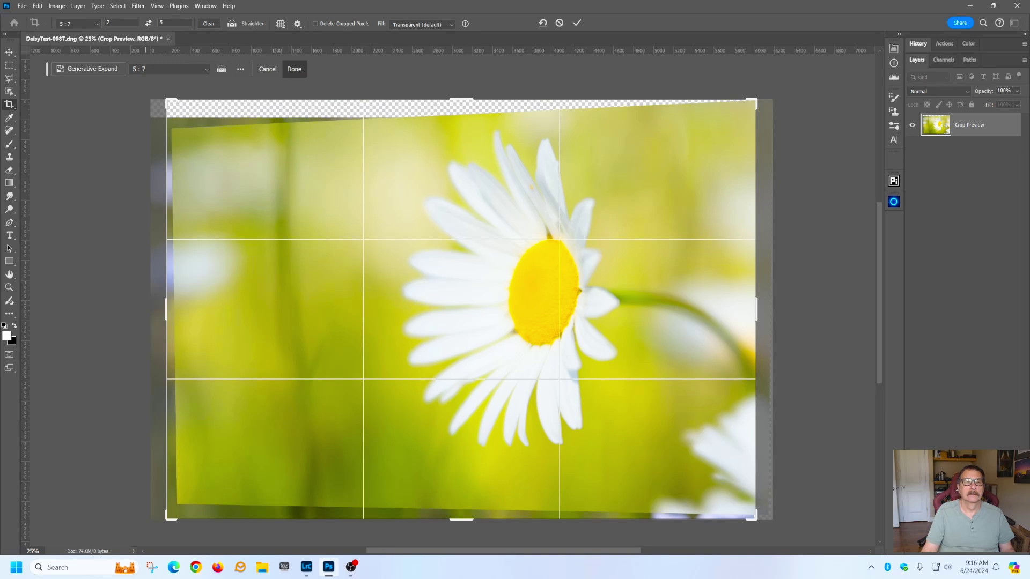
left_click(77, 24)
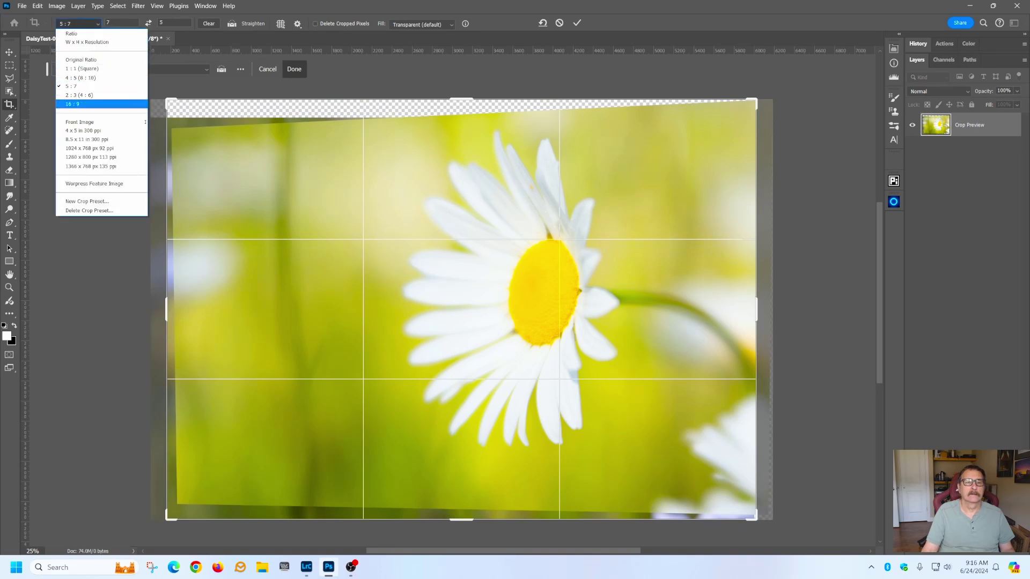
left_click(75, 103)
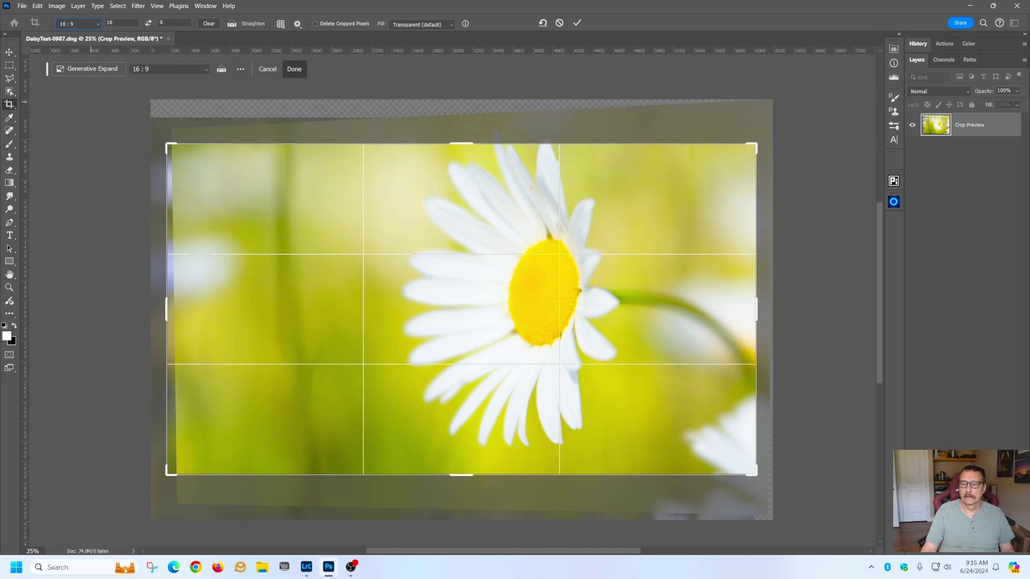
left_click_drag(168, 473, 173, 472)
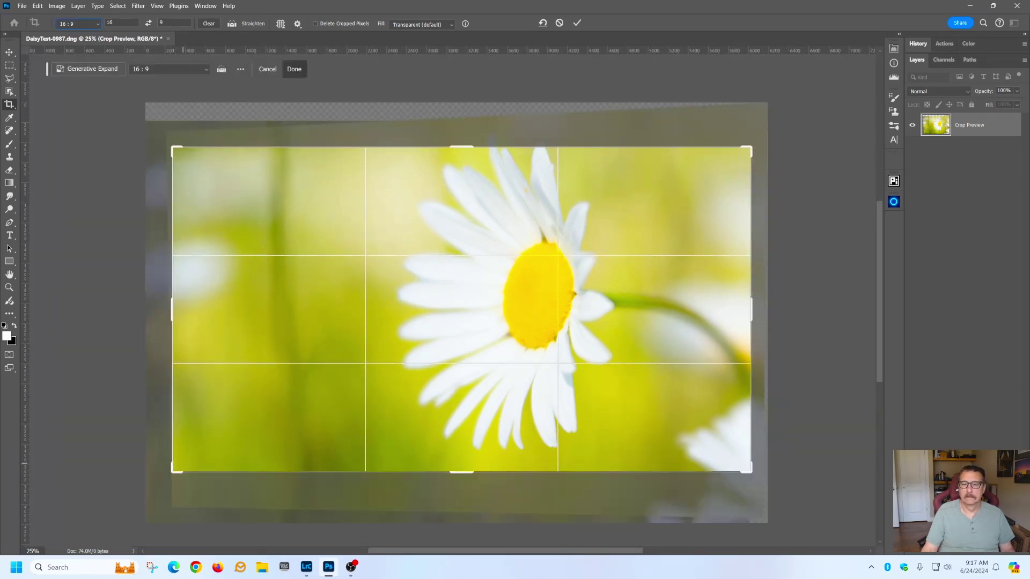
left_click_drag(383, 293, 391, 309)
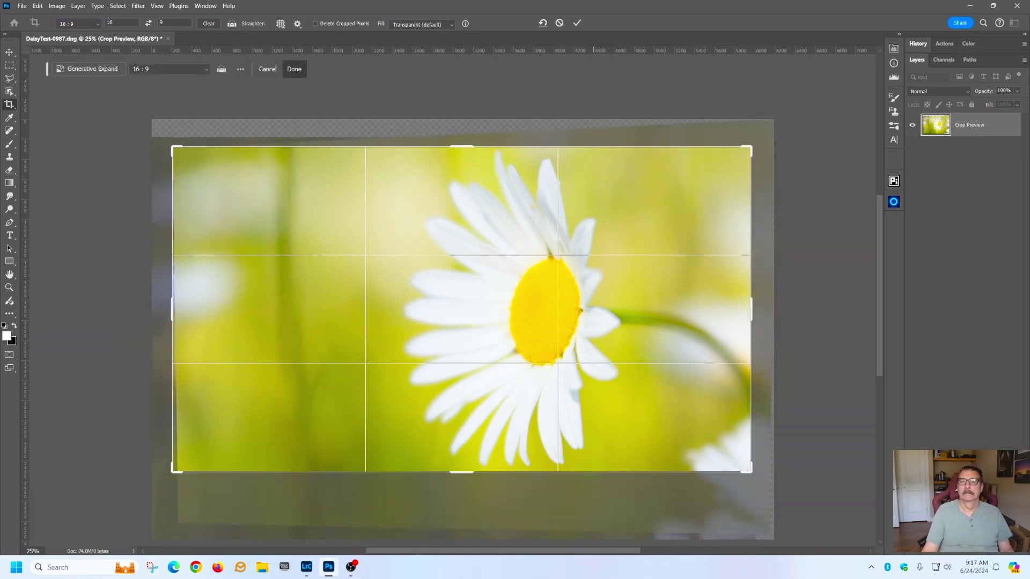
left_click(576, 22)
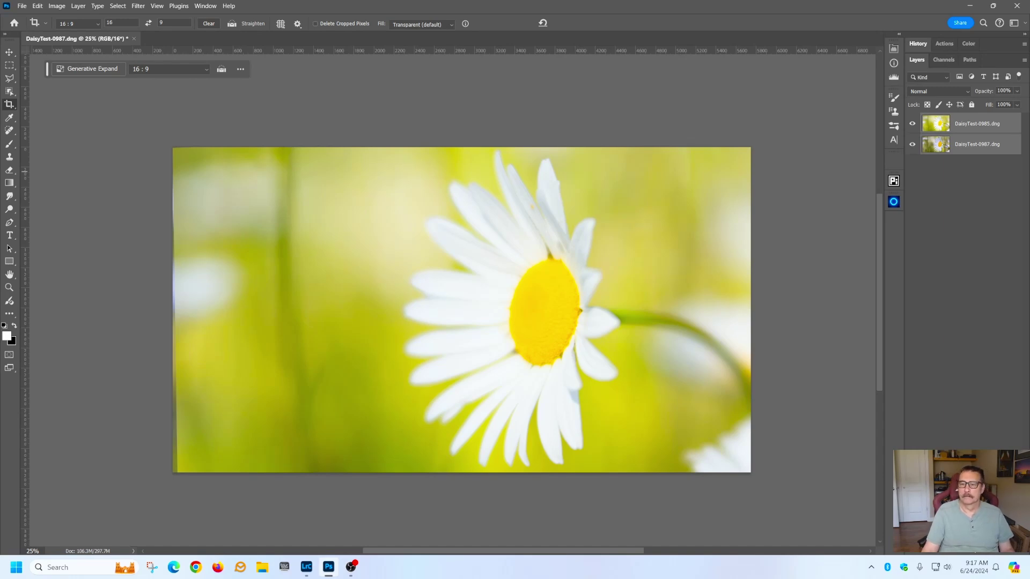
- Compare the two layers, add a black layer mask to DaisyTest-0985.dng and invert the mask to white
left_click(912, 124)
left_click(912, 123)
left_click(912, 123)
left_click(912, 123)
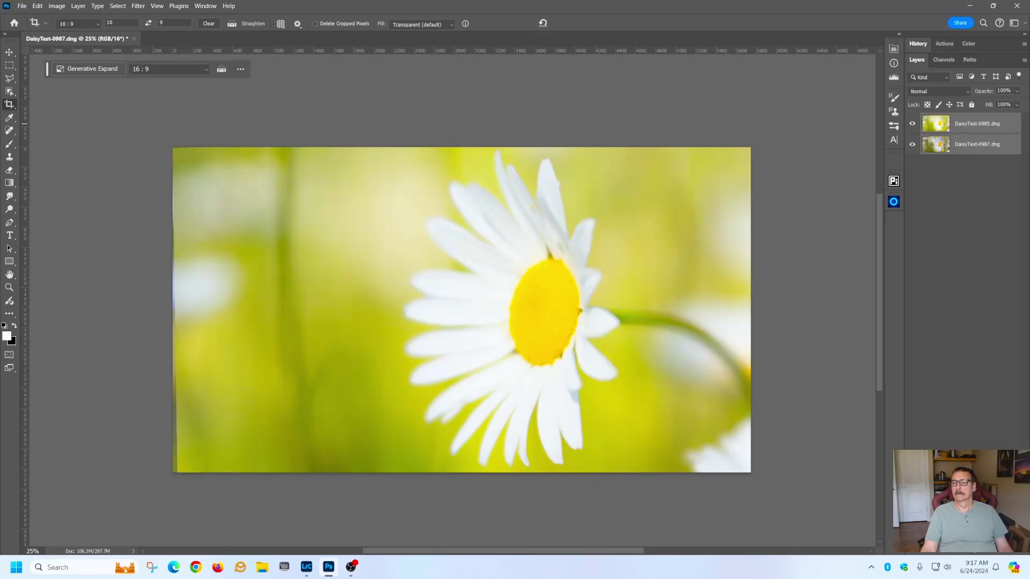
left_click(977, 124)
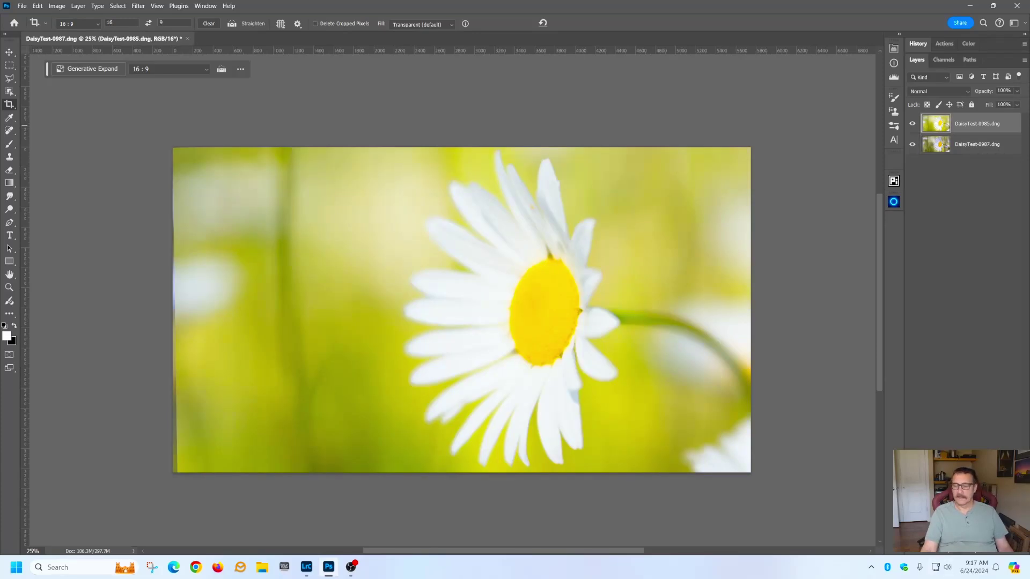
left_click(957, 549, "alt")
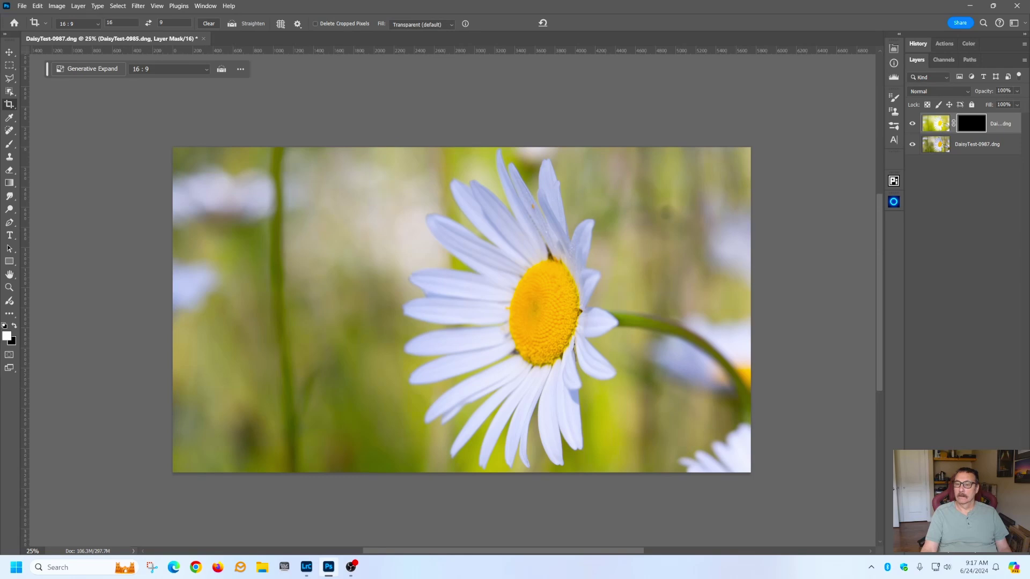
left_click(971, 122, "ctrl")
left_click(504, 213)
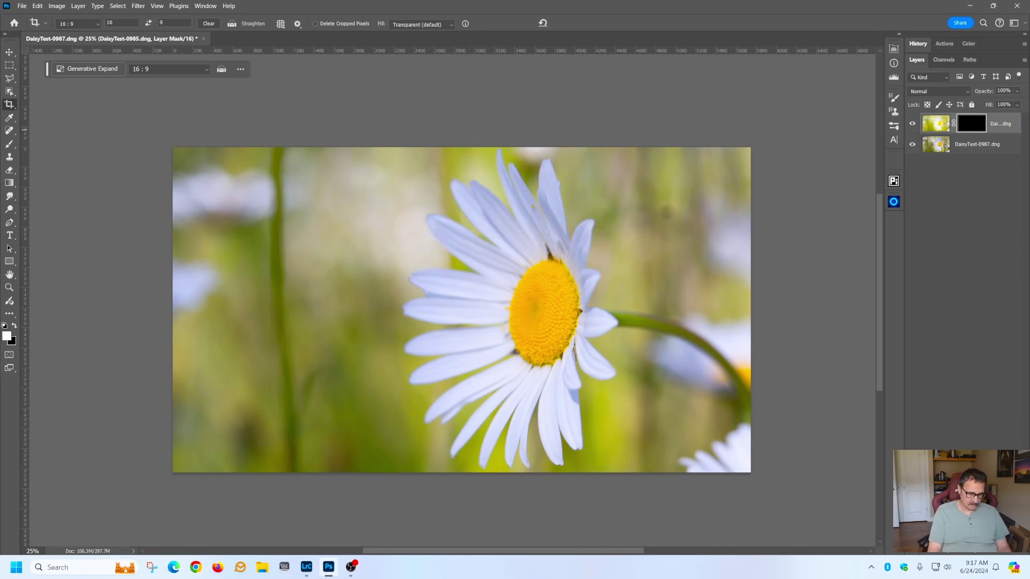
key("ctrl+i")
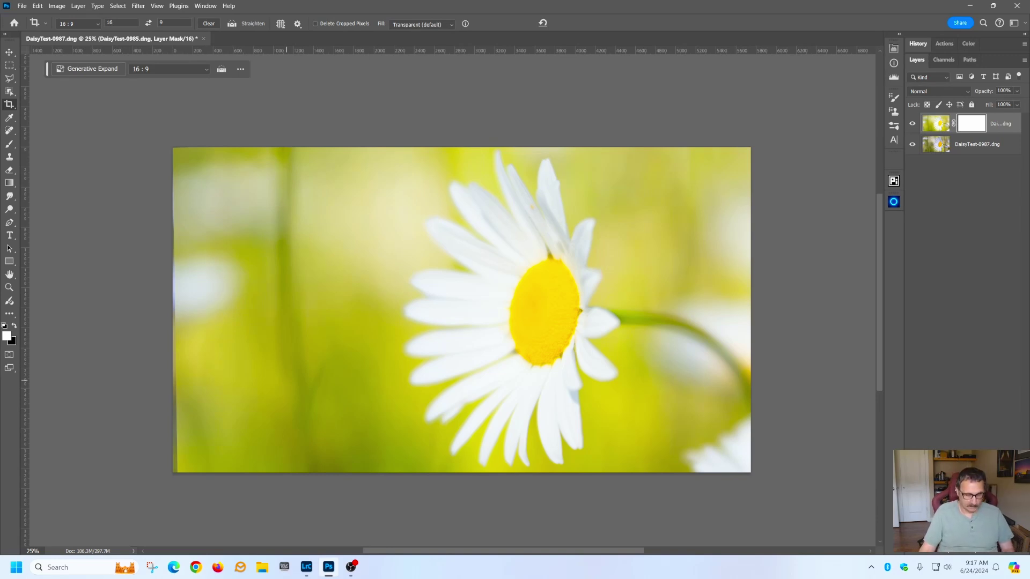
- Paint black with the 700 px Brush on the top layer's mask over the daisy's yellow center to reveal the layer below
key("b")
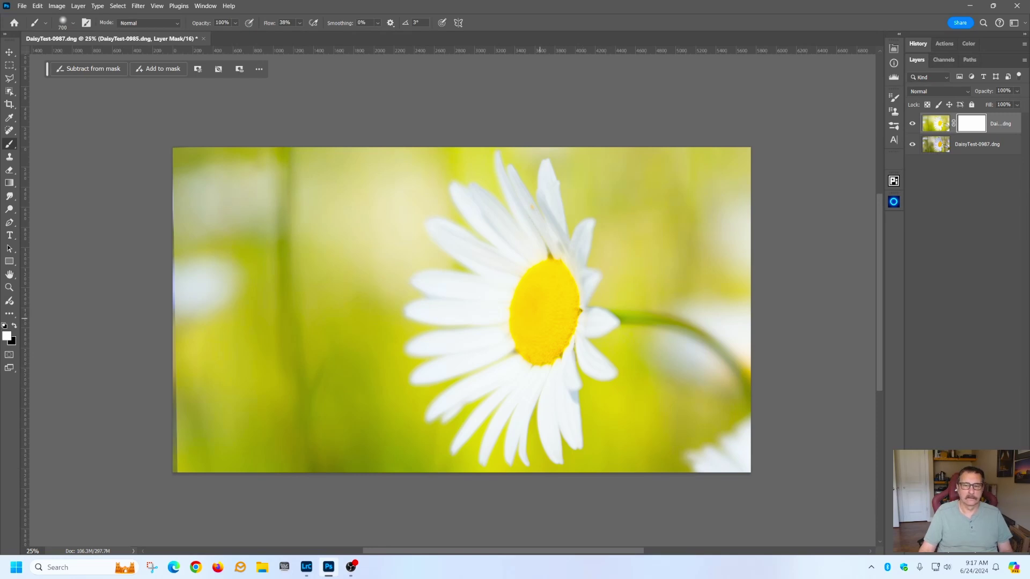
key("x")
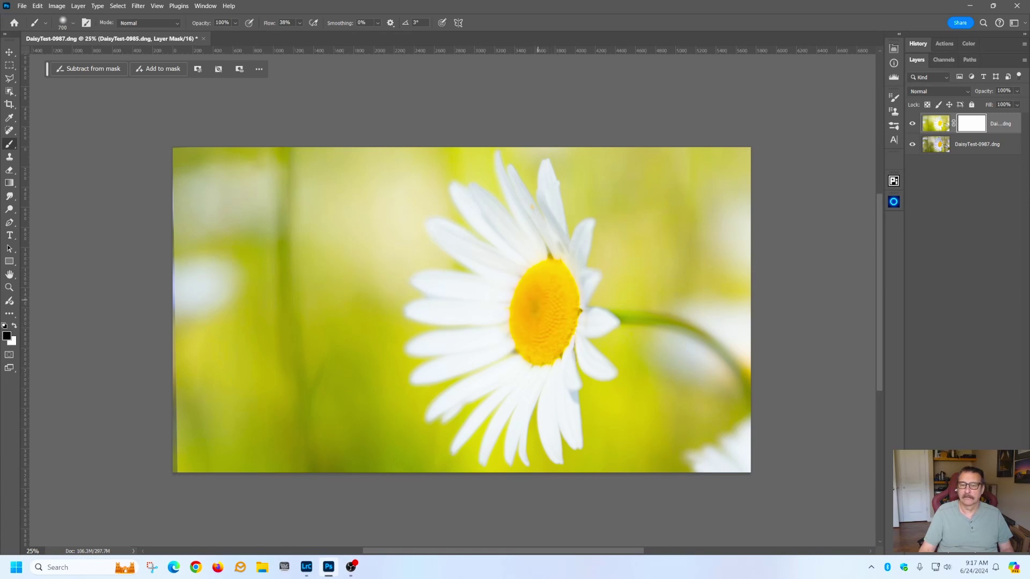
left_click_drag(538, 300, 545, 337)
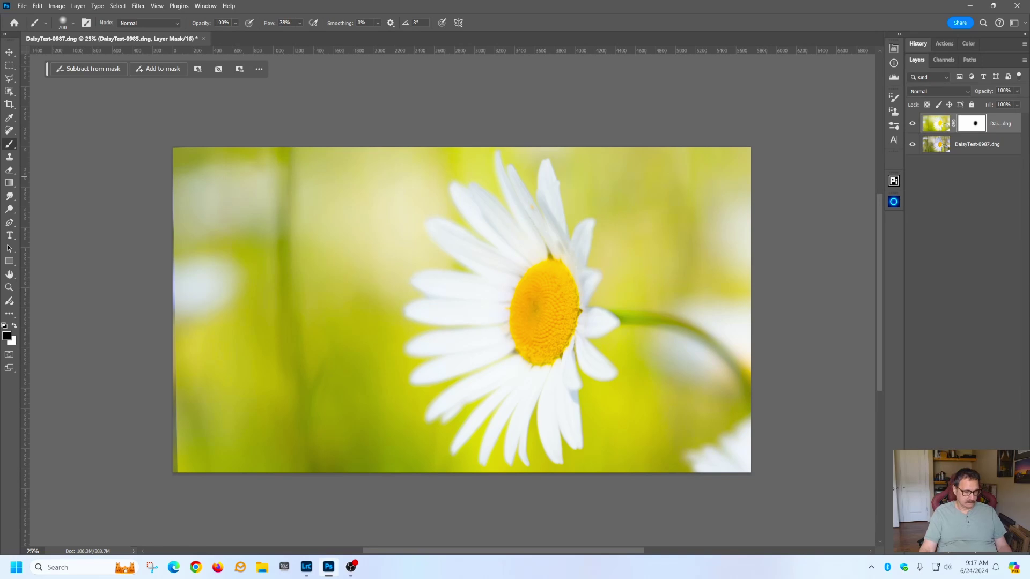
- Examine the daisy's yellow center up close with the top layer's mask disabled and enabled
left_click(972, 125, "shift")
left_click(971, 126, "shift")
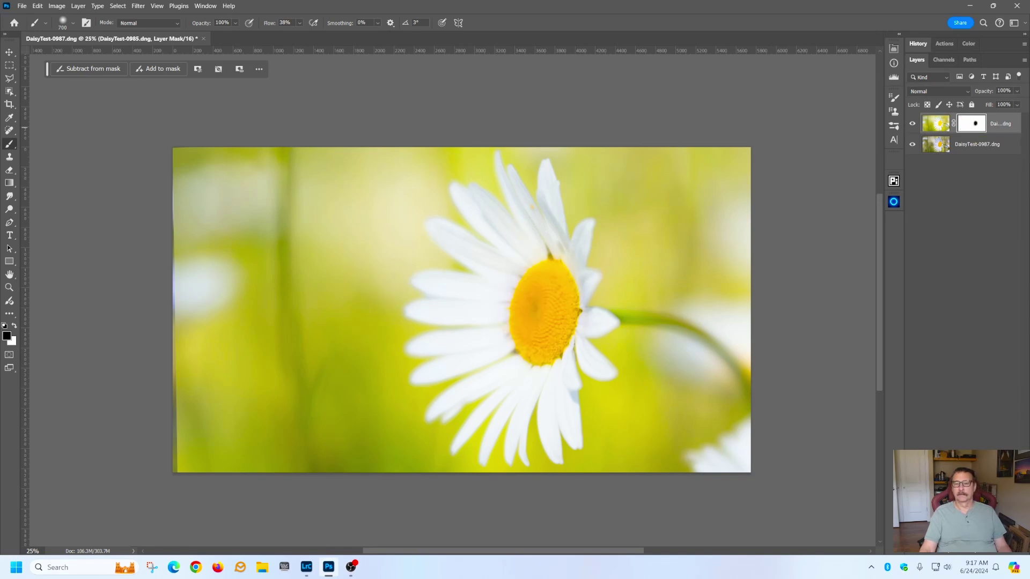
left_click(971, 124, "shift")
left_click(972, 123, "shift")
left_click(972, 123, "shift")
left_click(972, 124, "shift")
scroll(501, 308, "up", 5)
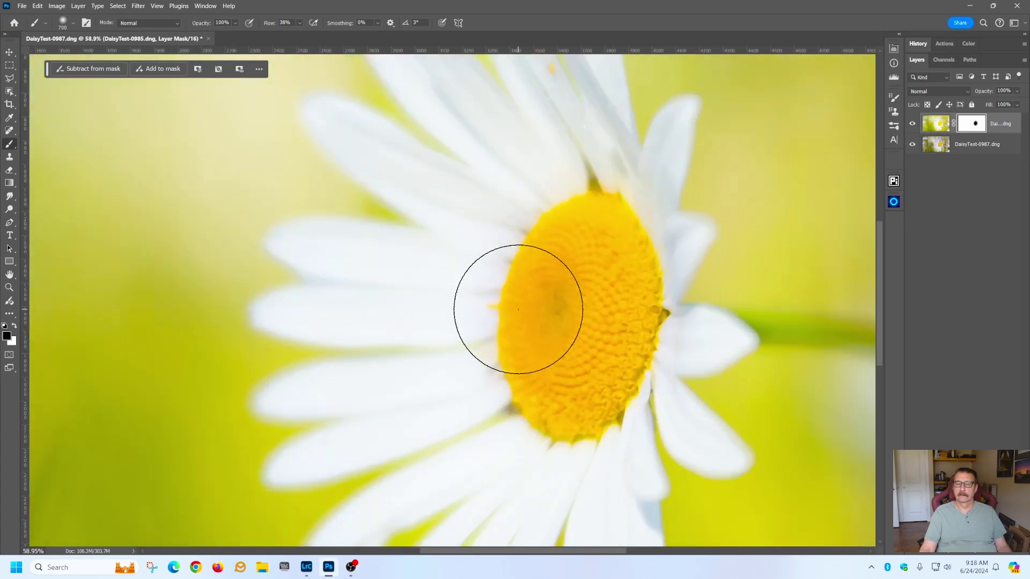
left_click(972, 123, "shift")
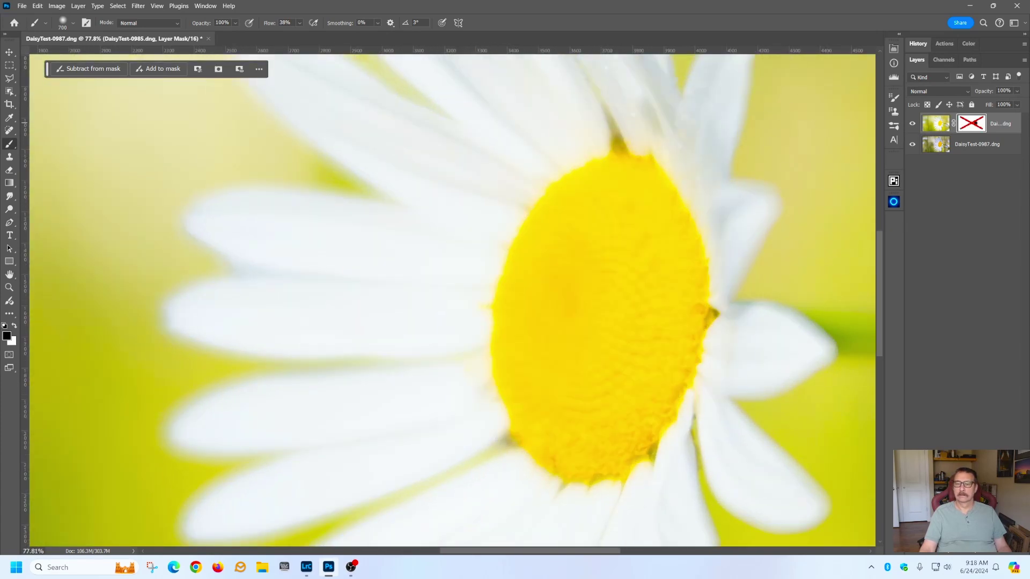
left_click(972, 123, "shift")
left_click(972, 124, "shift")
left_click(972, 124, "shift")
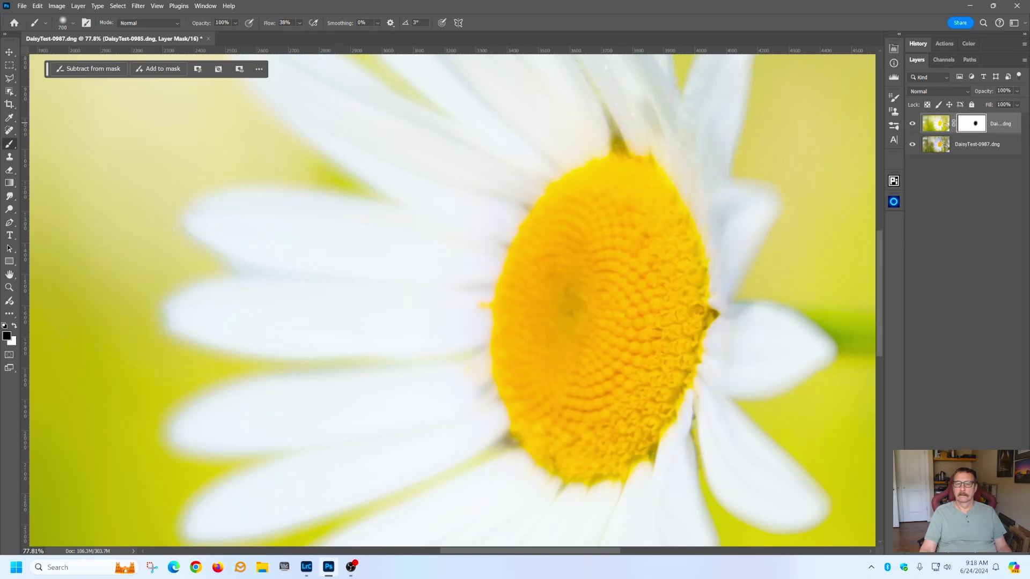
left_click(972, 123, "shift")
left_click(971, 123, "shift")
left_click(971, 124, "shift")
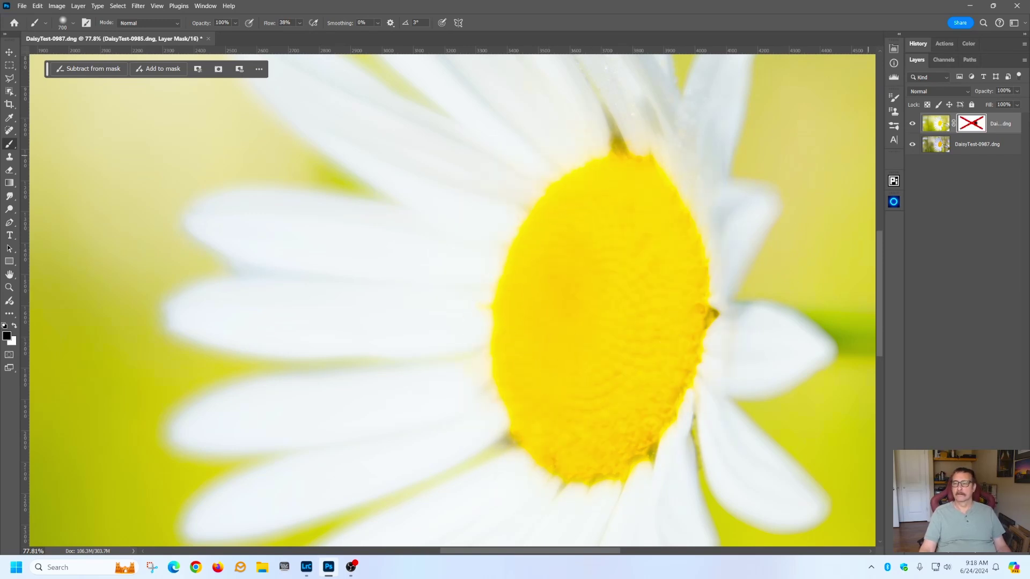
left_click(971, 123, "shift")
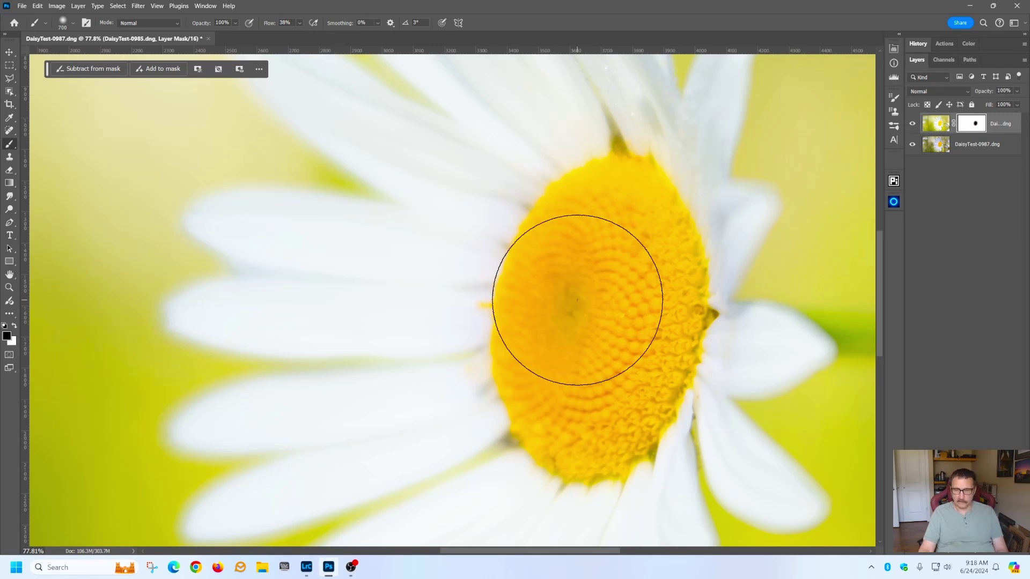
- Paint white on the mask with a 150 px brush along the left edge of the yellow center to restore the soft petals
key("bracketleft")
key("bracketleft")
key("bracketleft")
key("bracketleft")
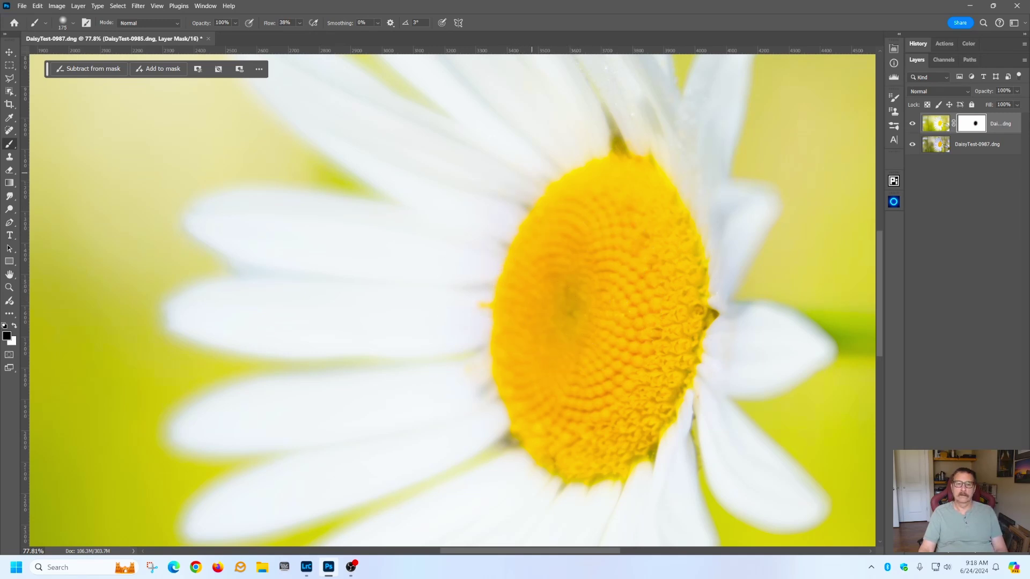
key("bracketleft")
key("x")
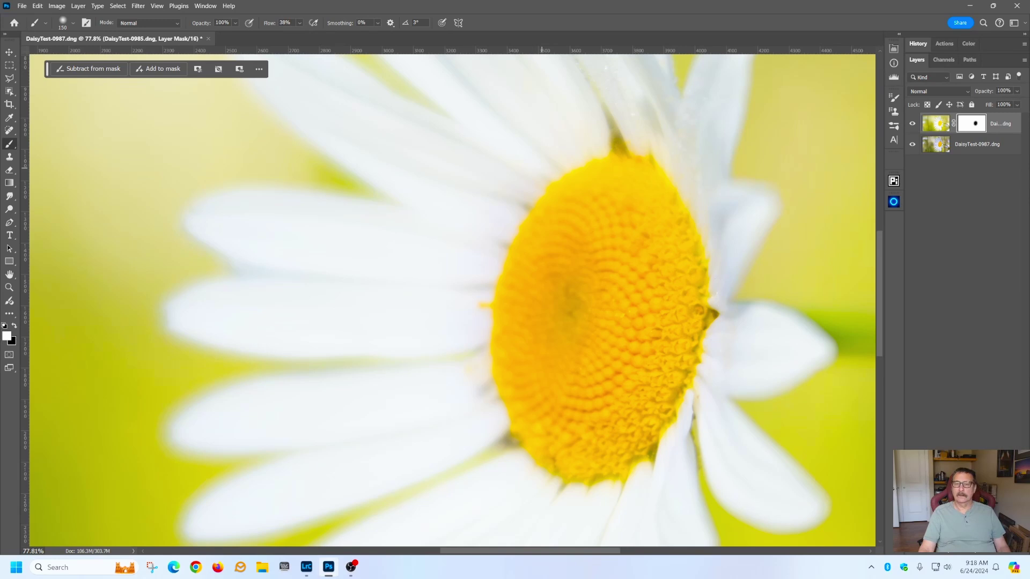
mouse_move(526, 192)
left_mouse_down()
mouse_move(491, 274)
mouse_move(483, 391)
mouse_move(500, 447)
left_mouse_up()
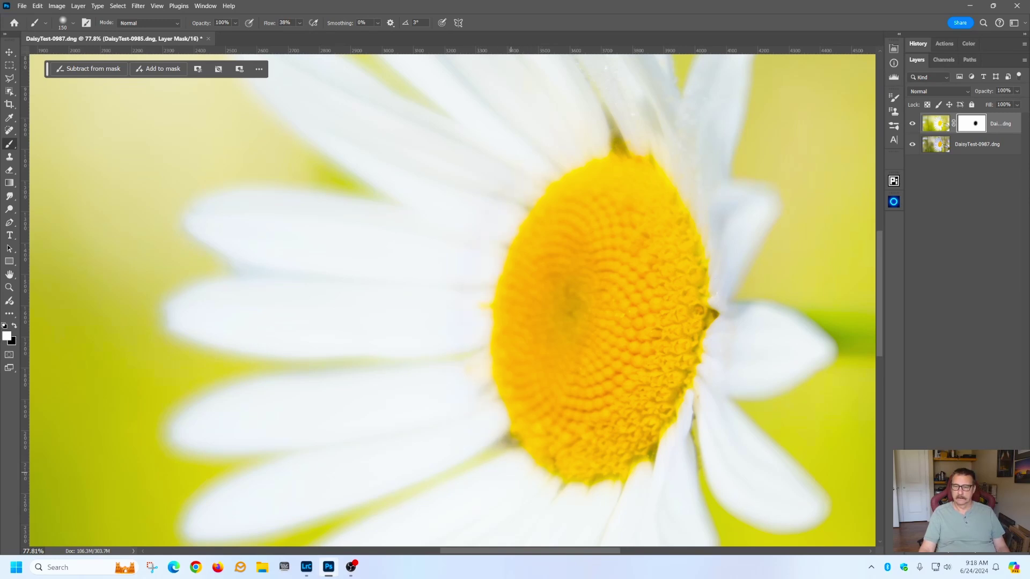
key("ctrl+0")
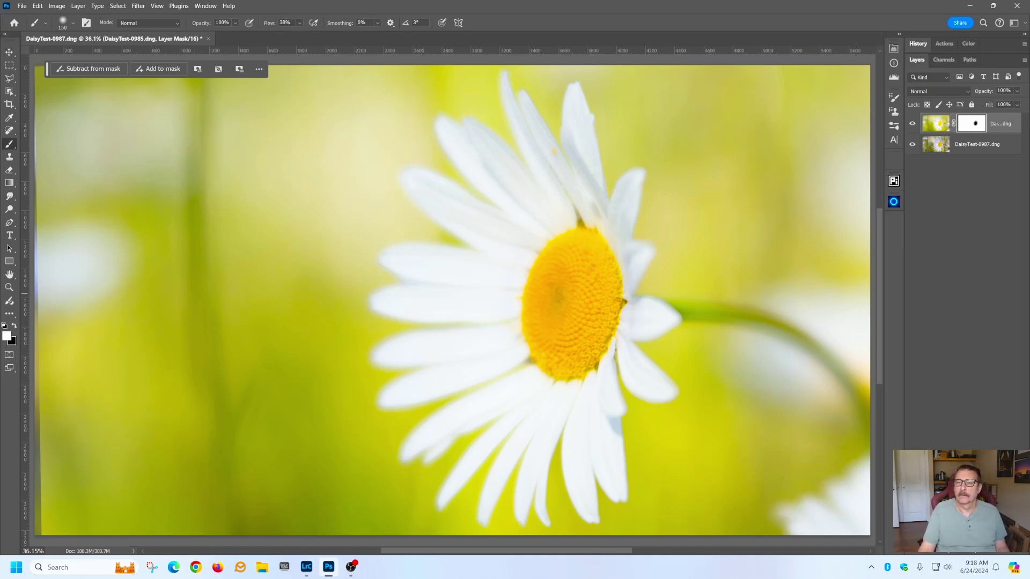
- Compare the blended daisy with the top layer hidden and shown, and with its layer mask disabled and enabled
left_click(912, 123)
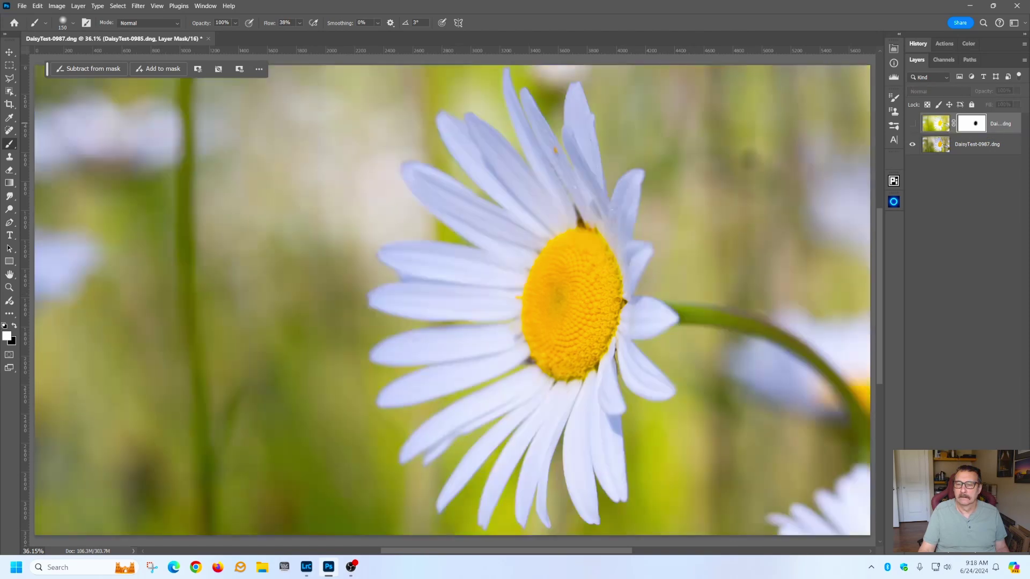
left_click(912, 123)
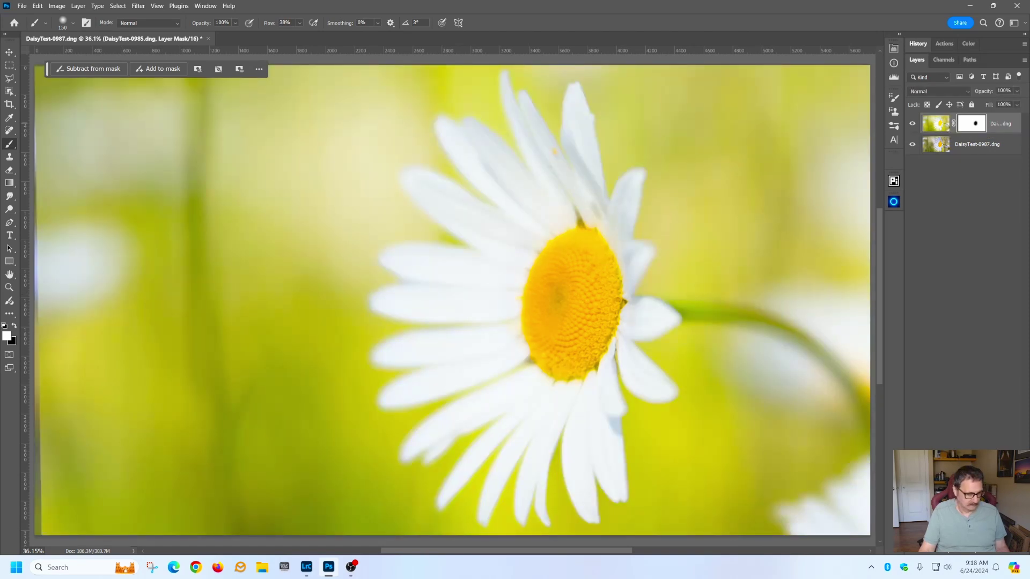
left_click(971, 123, "shift")
left_click(971, 124, "shift")
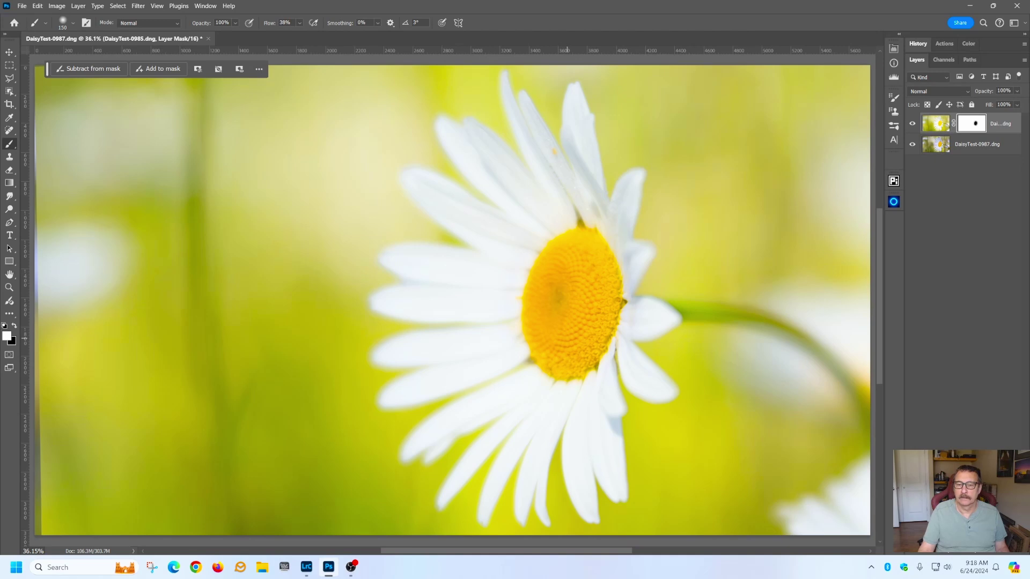
scroll(567, 334, "down", 2)
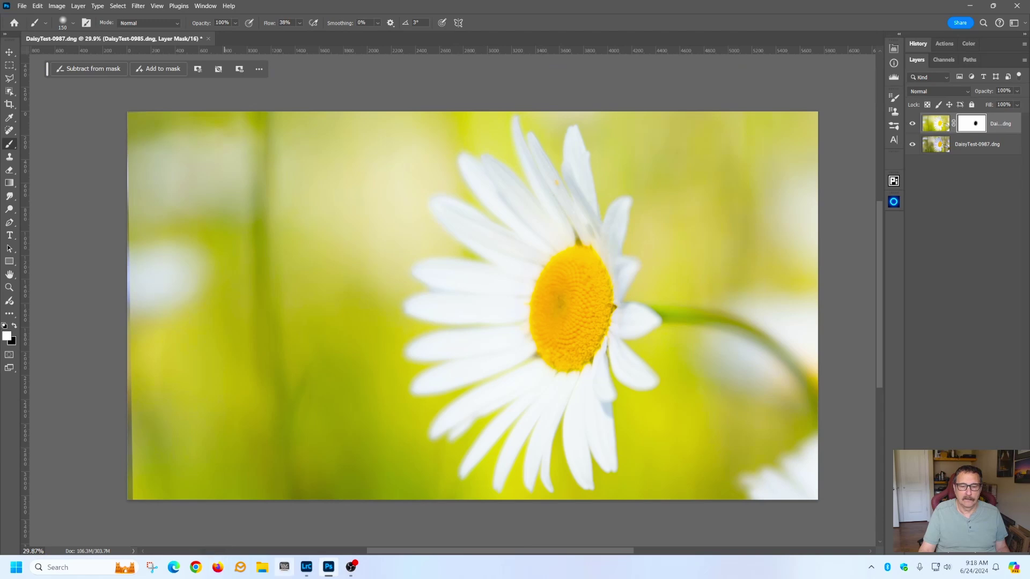
- Switch to Lightroom Classic and open Daisy-Test-1096.dng and Daisy-Test-1097.dng as layers in one Photoshop document
left_click(306, 567)
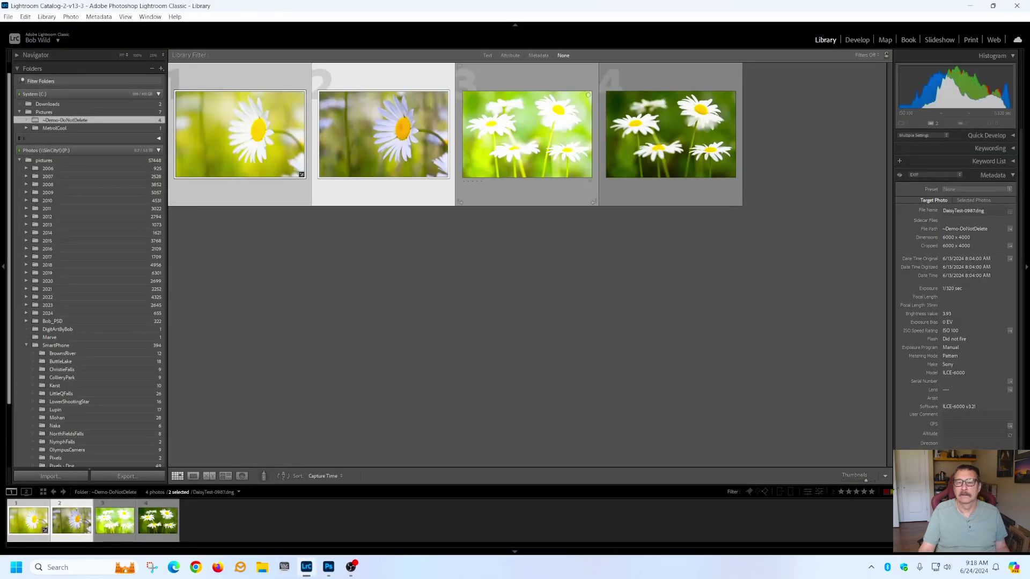
left_click(523, 154)
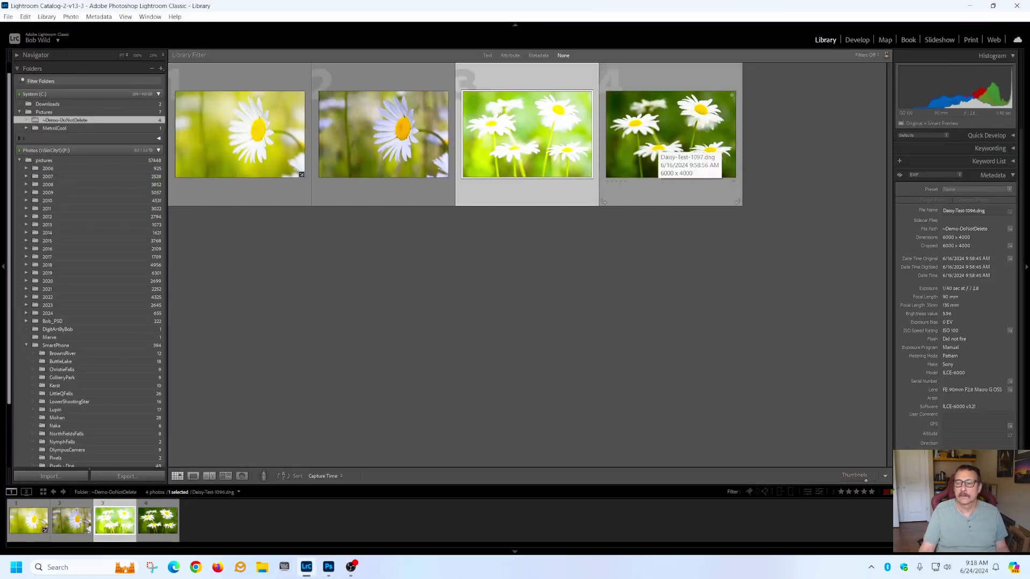
left_click(656, 140, "ctrl")
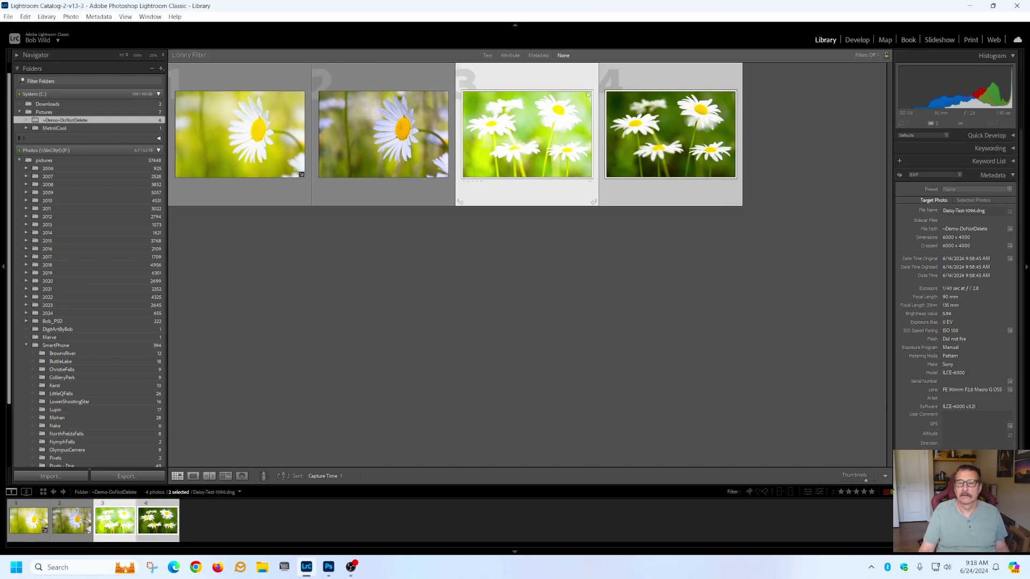
right_click(552, 142)
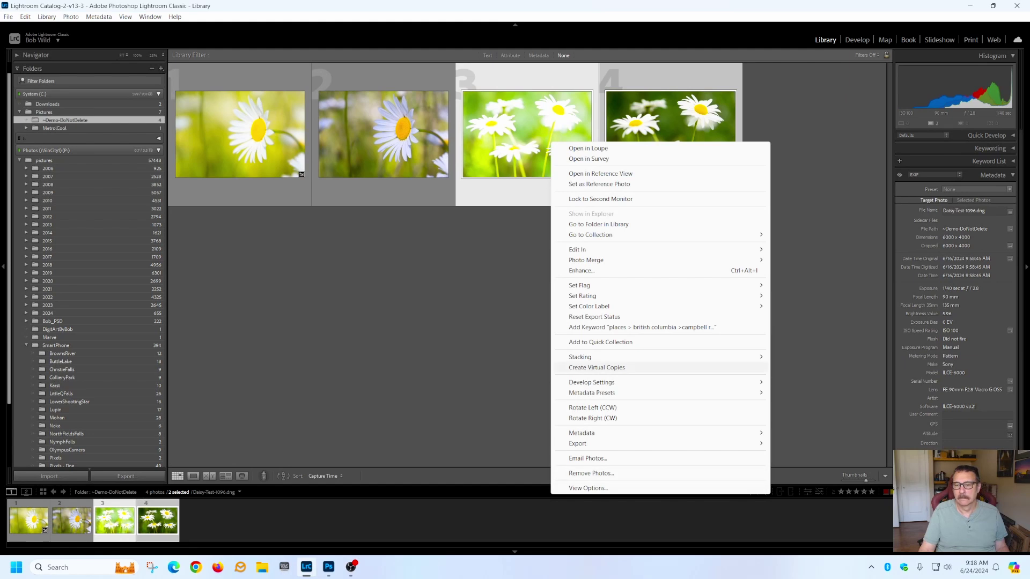
mouse_move(643, 250)
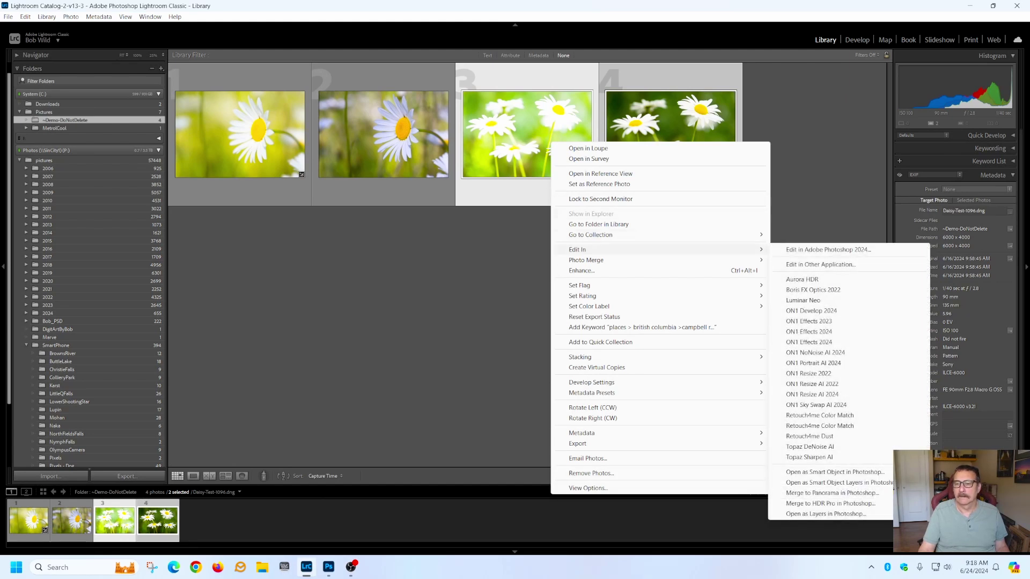
left_click(826, 514)
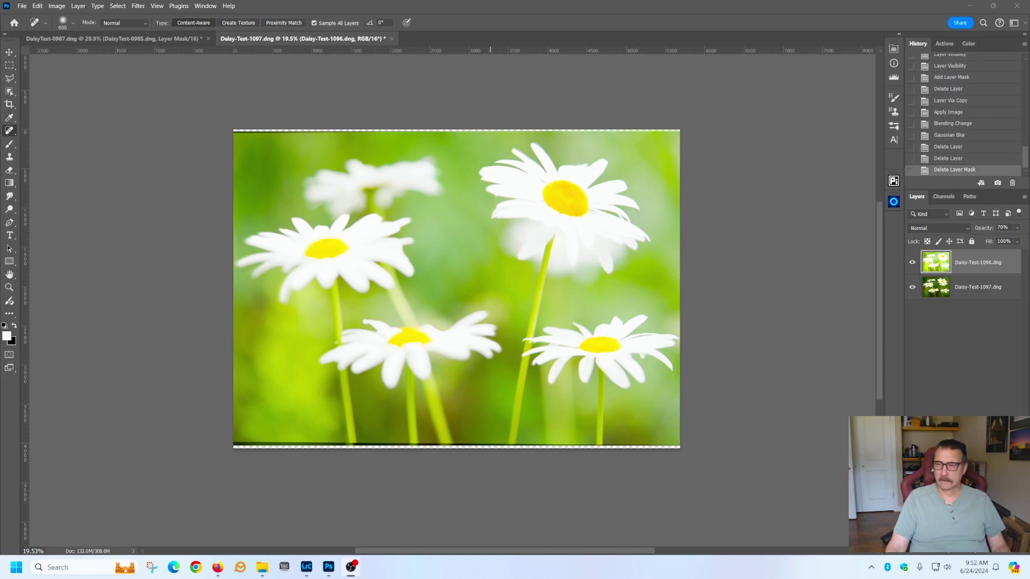
- Select both daisy layers and auto-align them with the Auto projection
key("alt+Tab")
key("ctrl+alt+a")
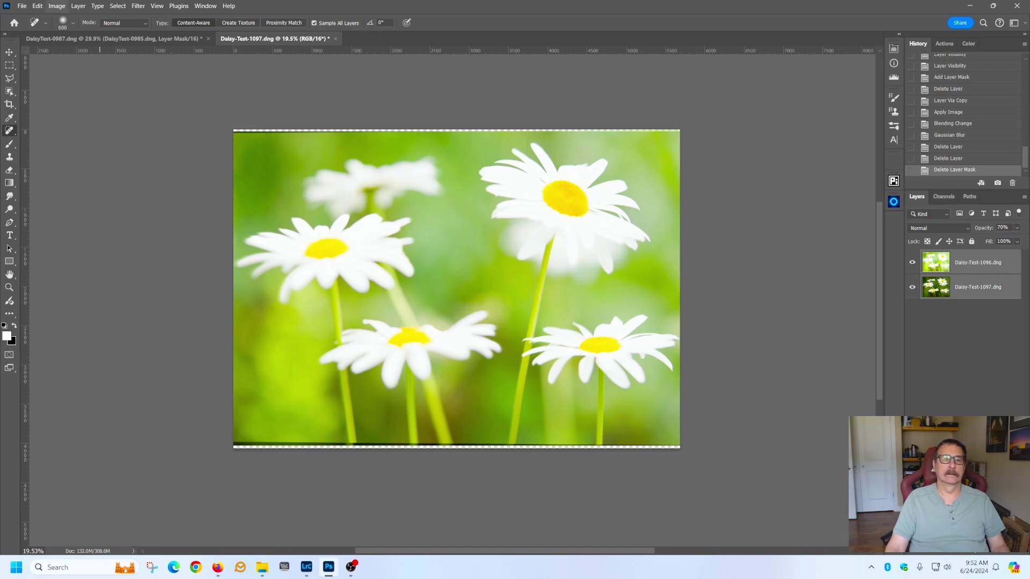
left_click(56, 6)
key("Left")
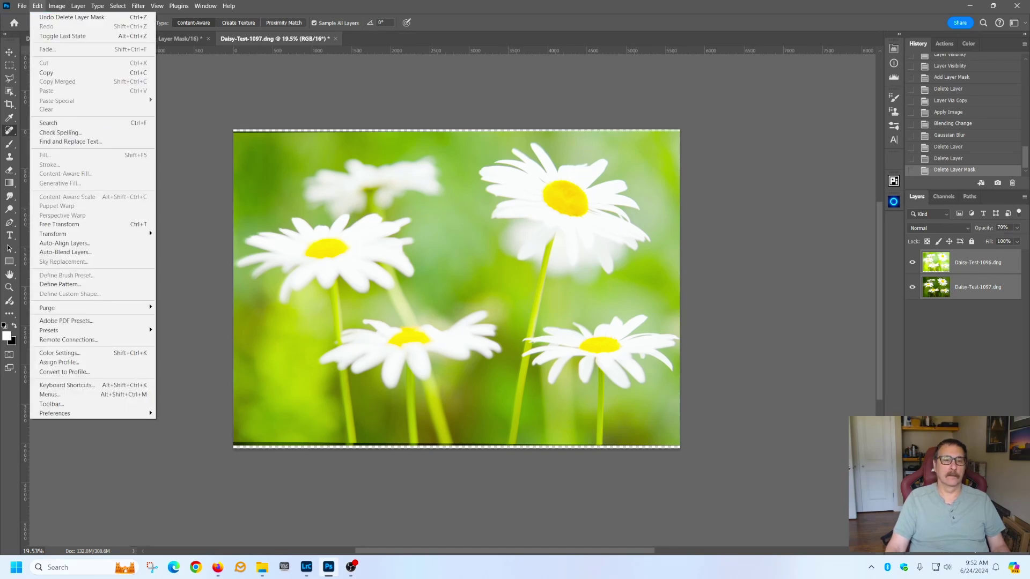
left_click(99, 243)
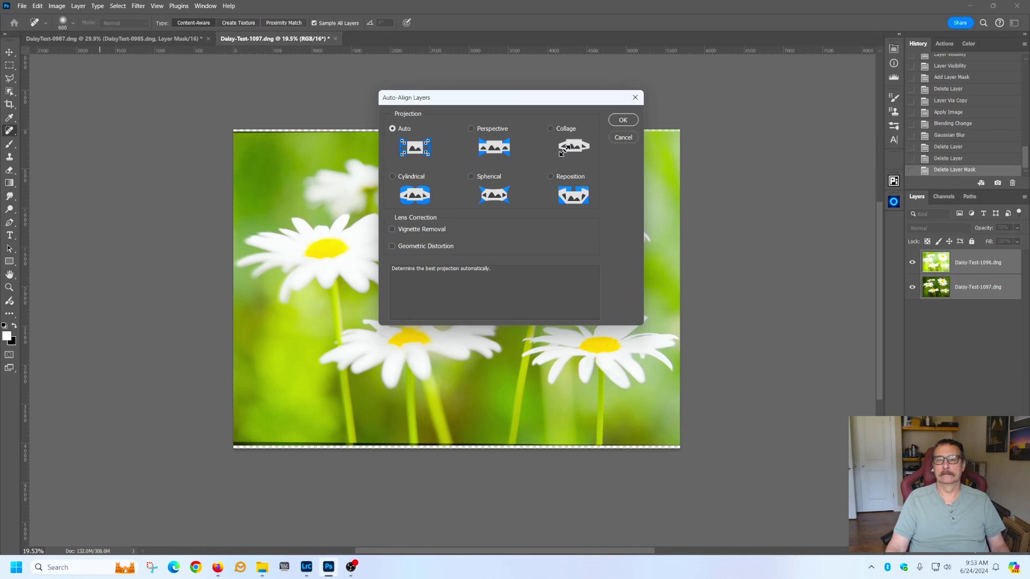
key("Return")
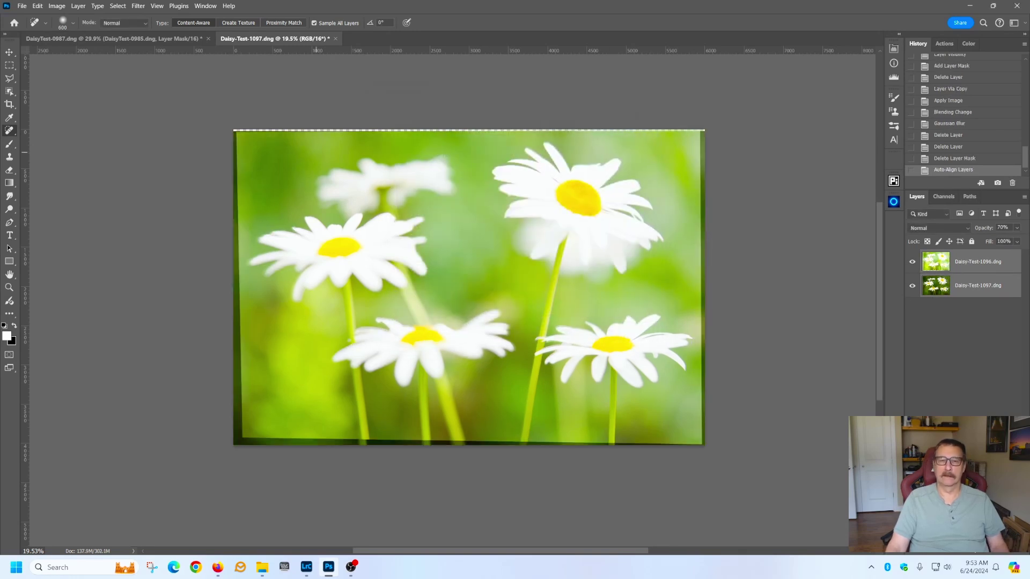
- Crop the aligned image to a 5:7 ratio and add a white layer mask to the Daisy-Test-1096.dng layer
key("c")
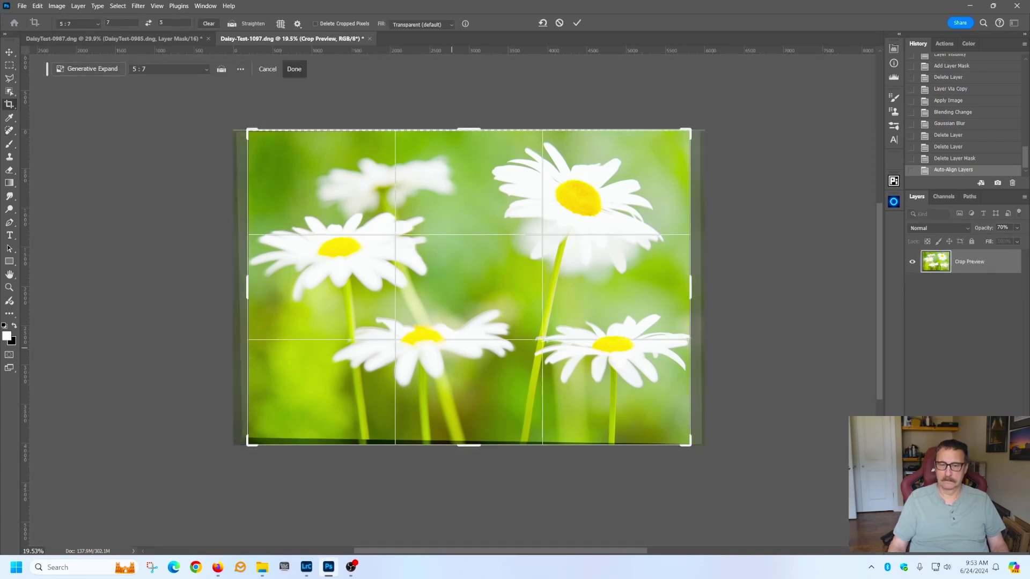
left_click(576, 22)
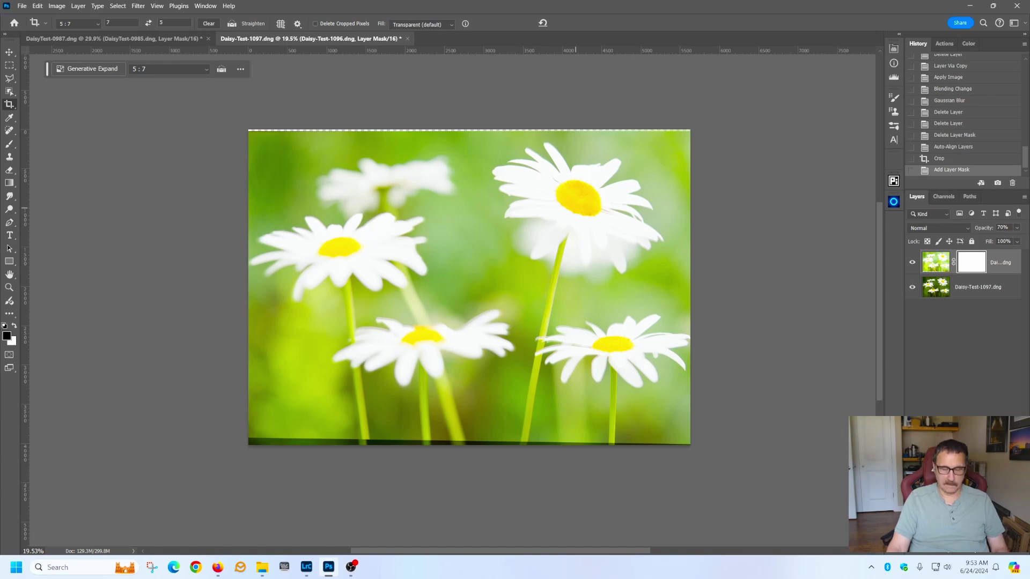
- Paint black on the mask over the upper-right daisy's yellow center with a 250 px Soft Round brush, 0% hardness, angled 35°
key("b")
scroll(588, 202, "up", 10)
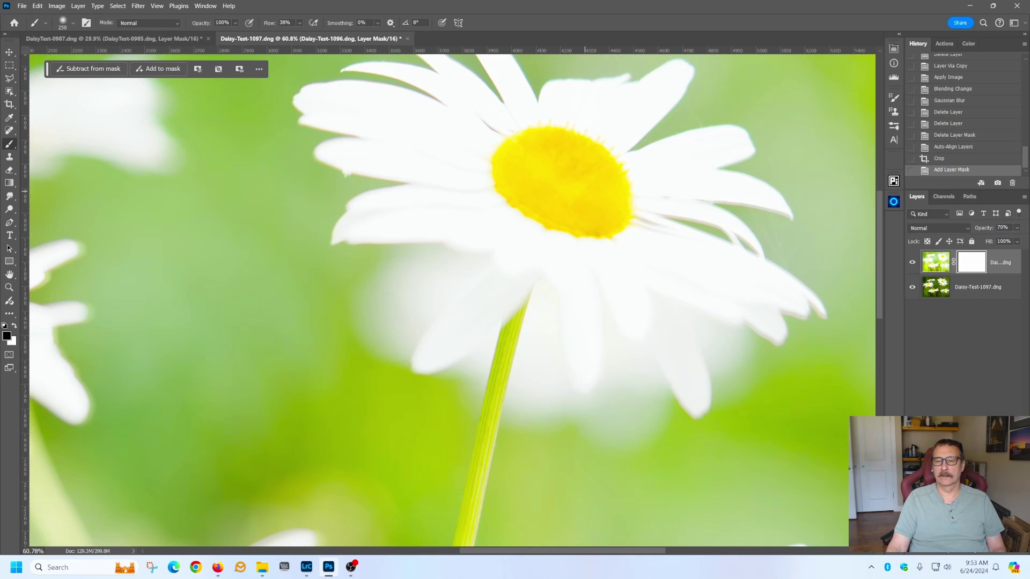
right_click(585, 191)
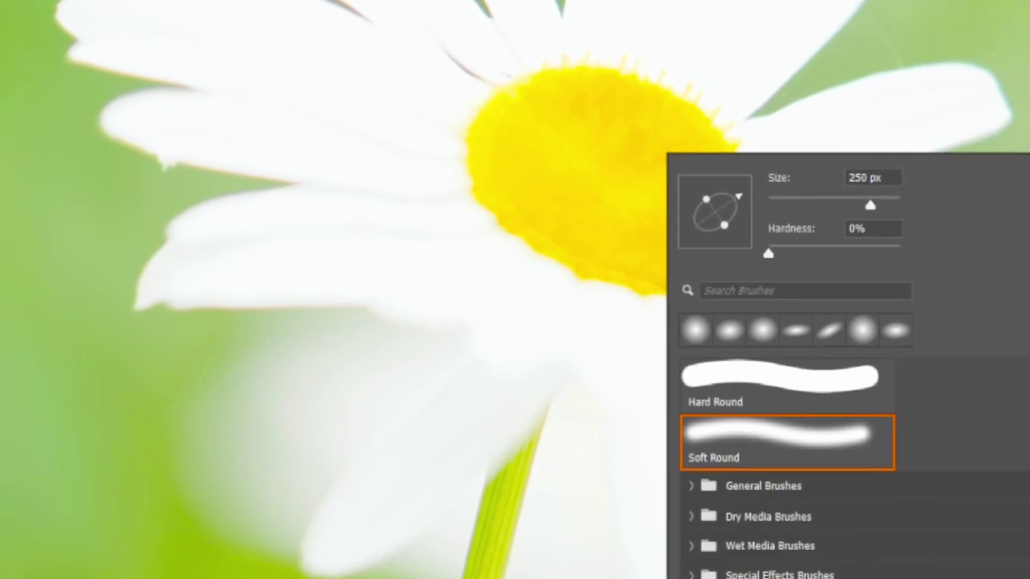
key("Return")
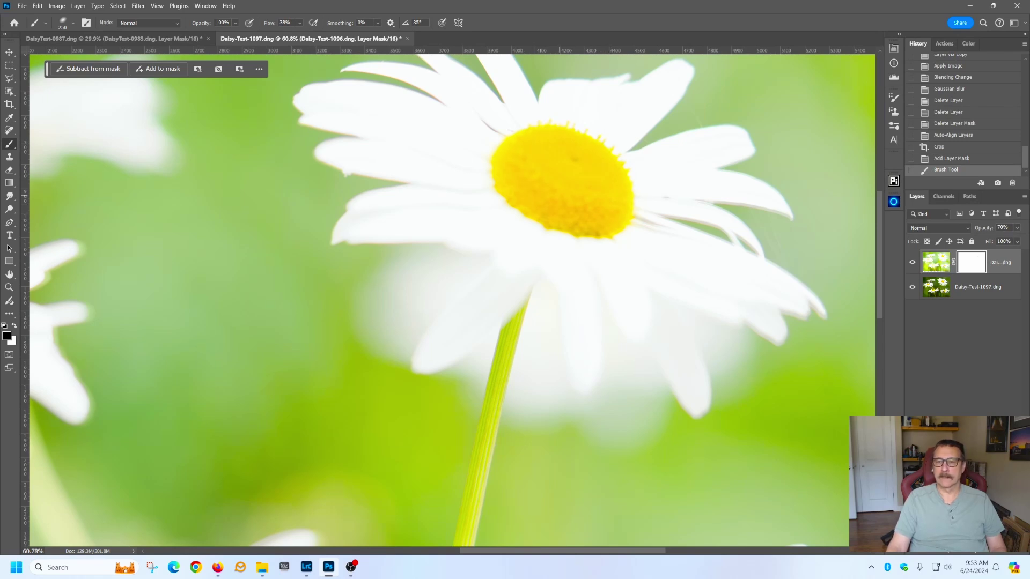
left_click(584, 177)
- Set the brush angle to 5° and paint black on the mask over the lower-right daisy's yellow center
left_click_drag(627, 386, 583, 290)
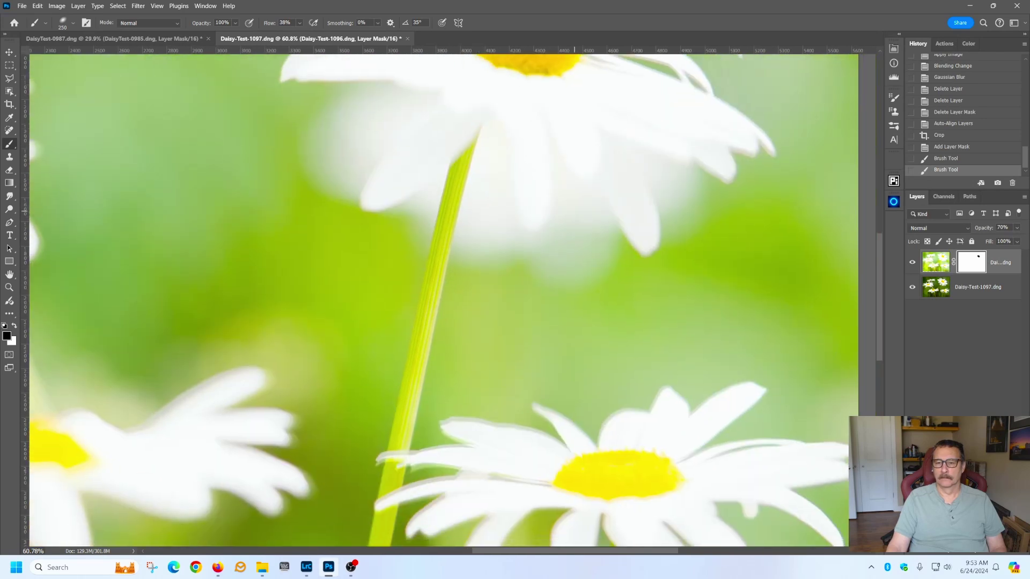
right_click(563, 236)
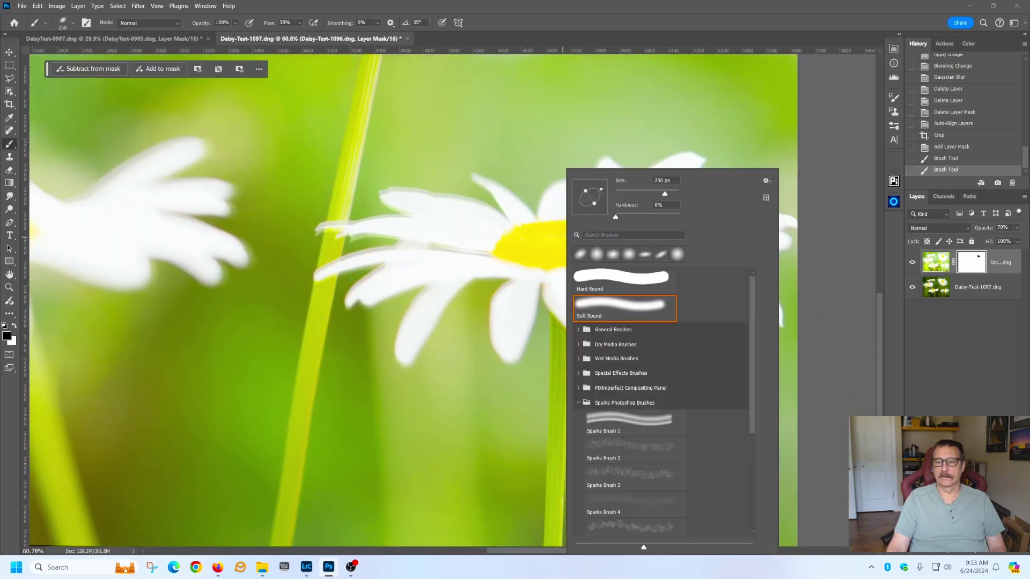
left_click_drag(601, 189, 604, 194)
key("Return")
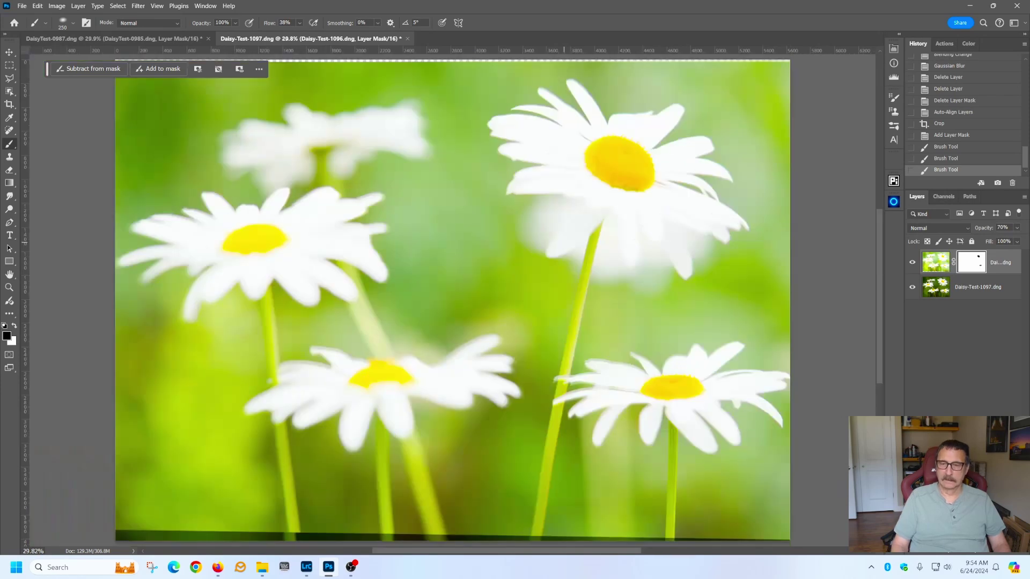
key("ctrl+0")
right_click(517, 219)
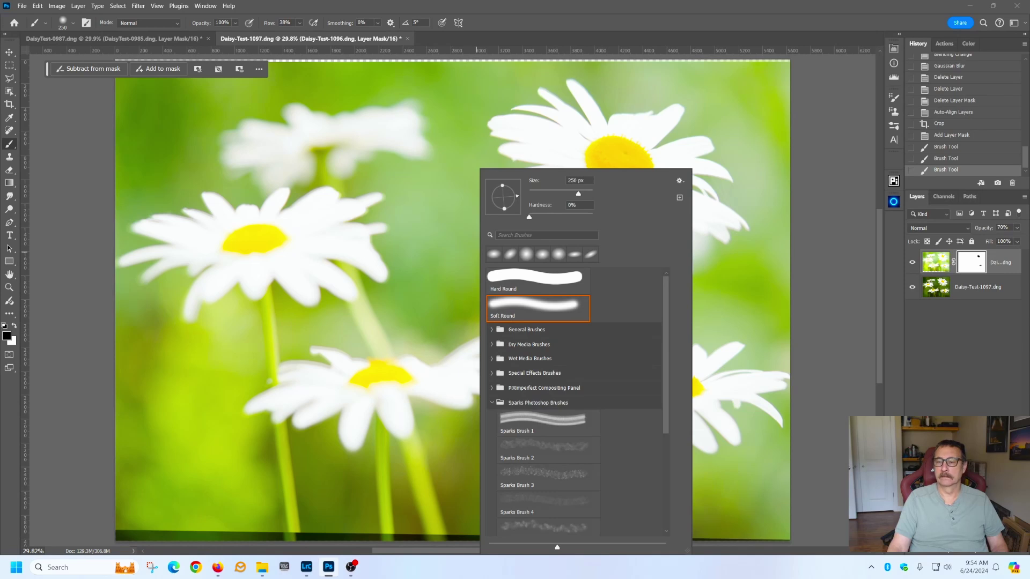
left_click(792, 223)
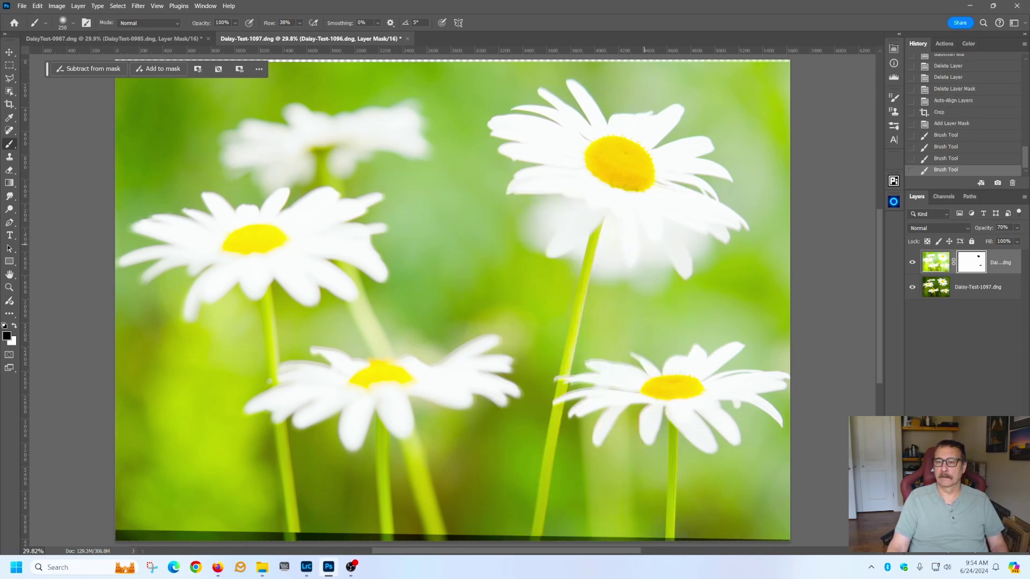
scroll(478, 279, "down", 4)
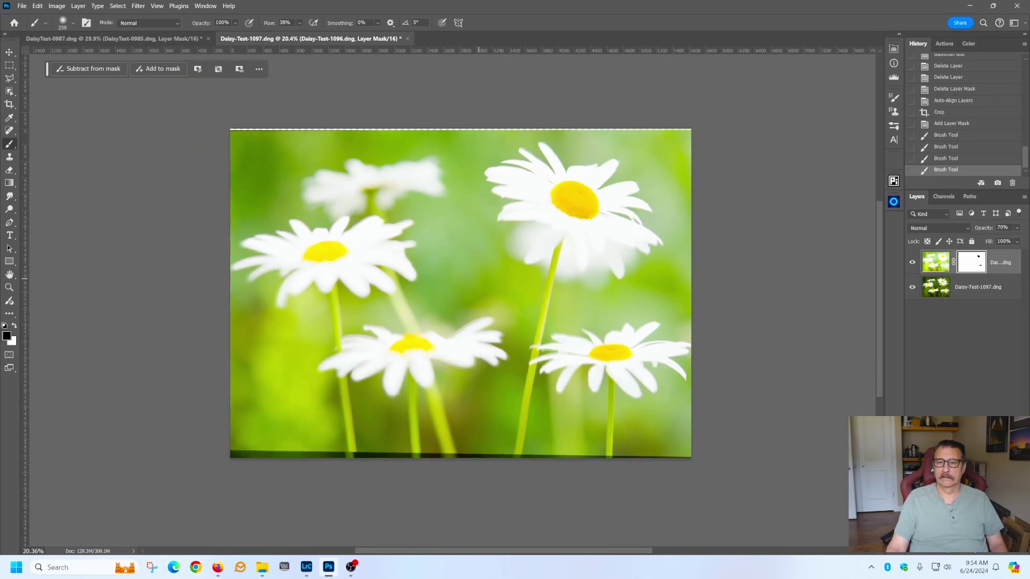
- Stamp all visible layers into a new layer above Daisy-Test-1096.dng
left_click(935, 261)
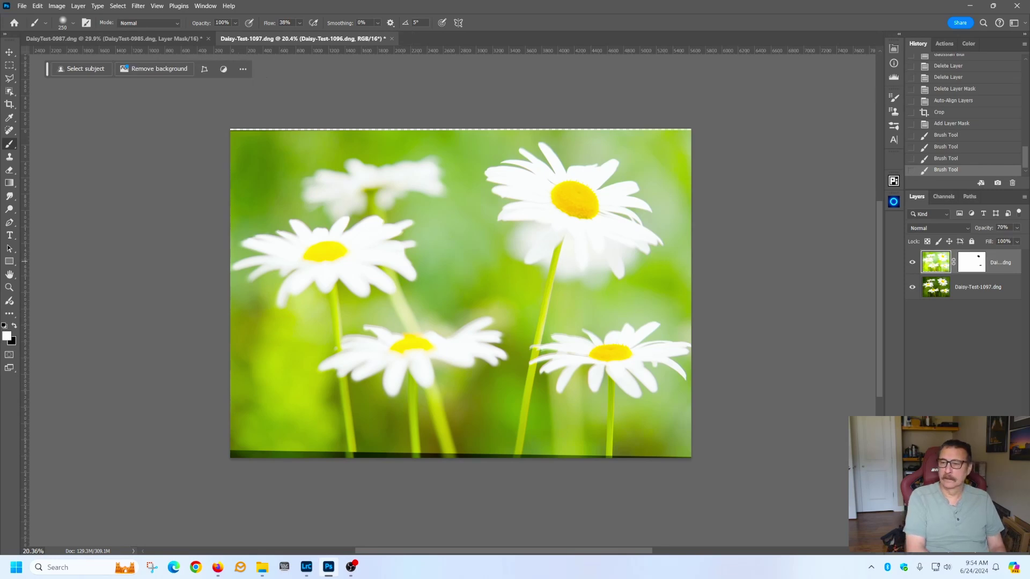
key("ctrl+alt+shift+e")
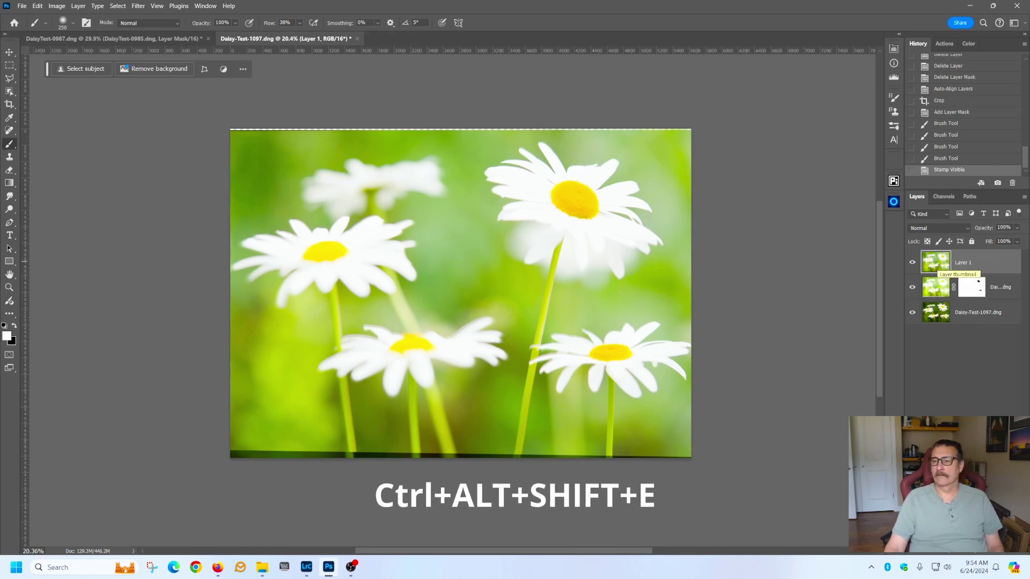
left_click(1023, 196)
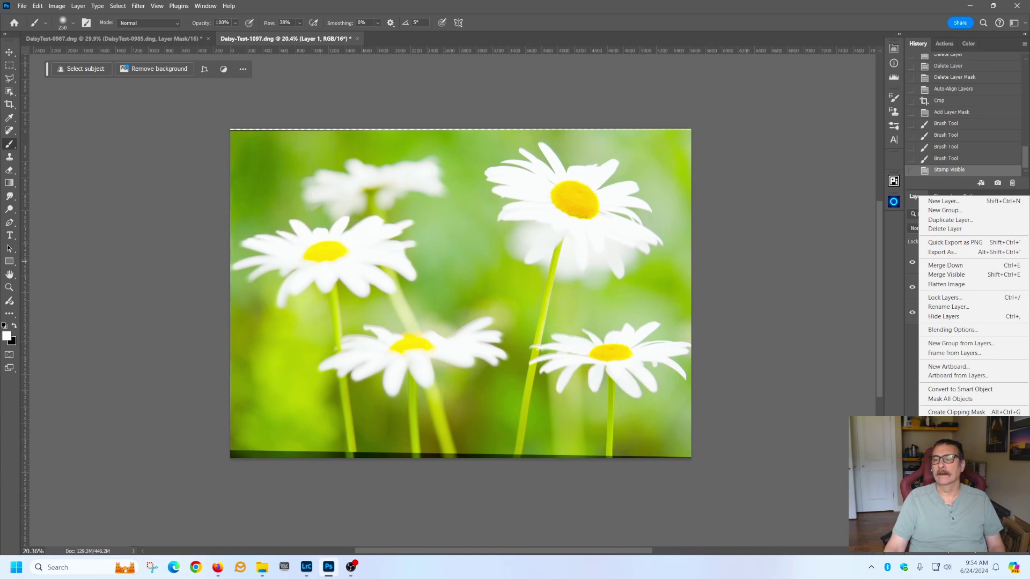
key("Escape")
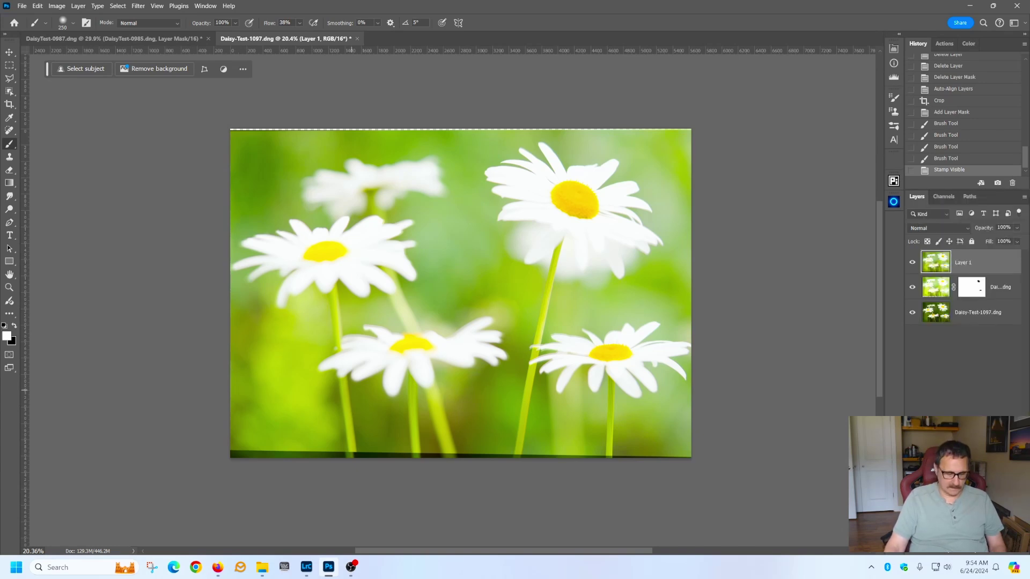
- Paint over the transparent strip along the photo's top edge with the 600 px Content-Aware Spot Healing Brush on the stamped layer
key("j")
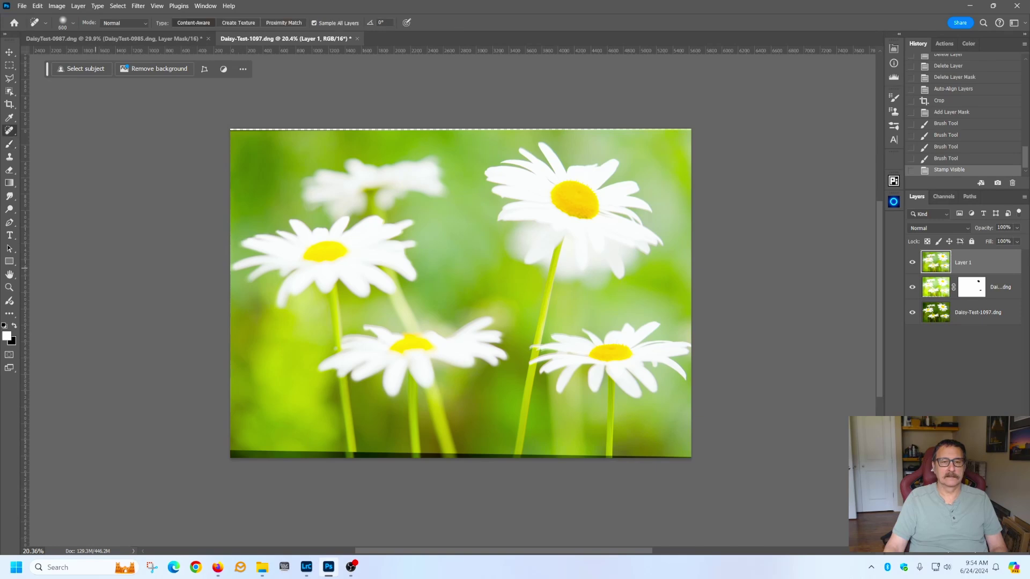
left_click_drag(217, 129, 737, 136)
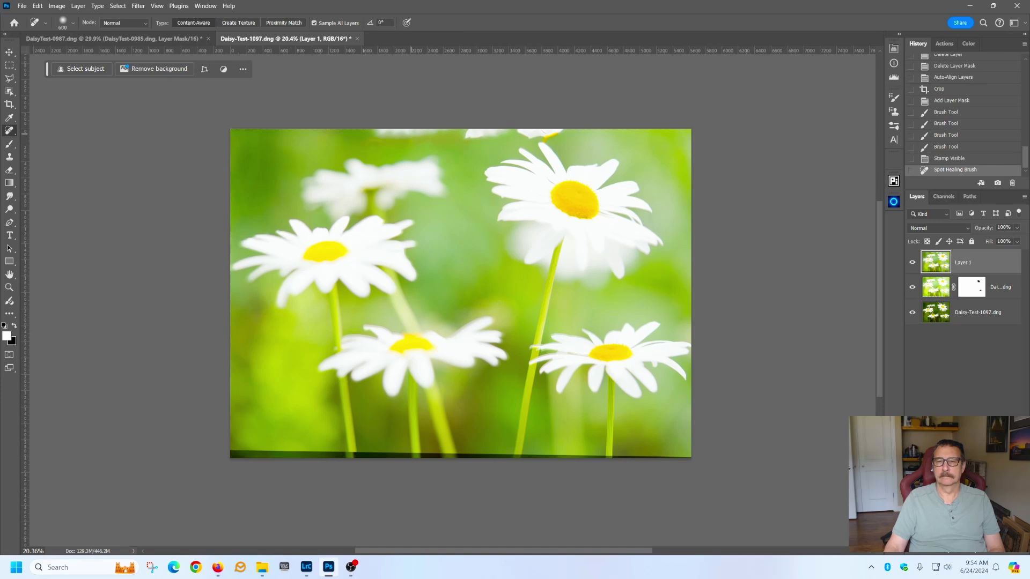
left_click_drag(328, 130, 685, 130)
mouse_move(587, 127)
left_mouse_down()
mouse_move(303, 132)
mouse_move(750, 132)
mouse_move(770, 119)
left_mouse_up()
left_click_drag(577, 131, 301, 132)
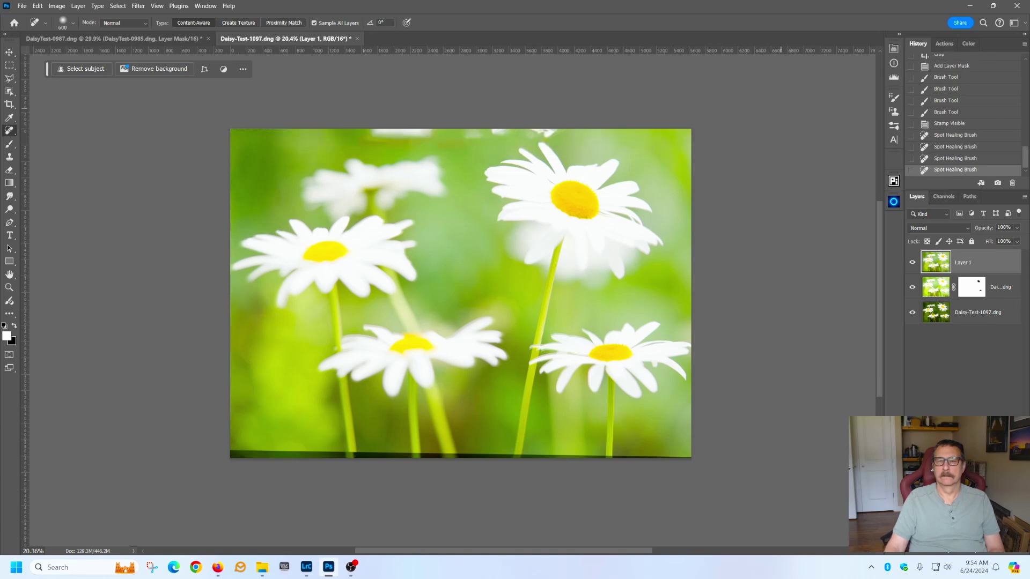
- Heal the dark strip along the photo's bottom edge with the Spot Healing Brush, and reduce the brush size
left_click_drag(226, 461, 737, 466)
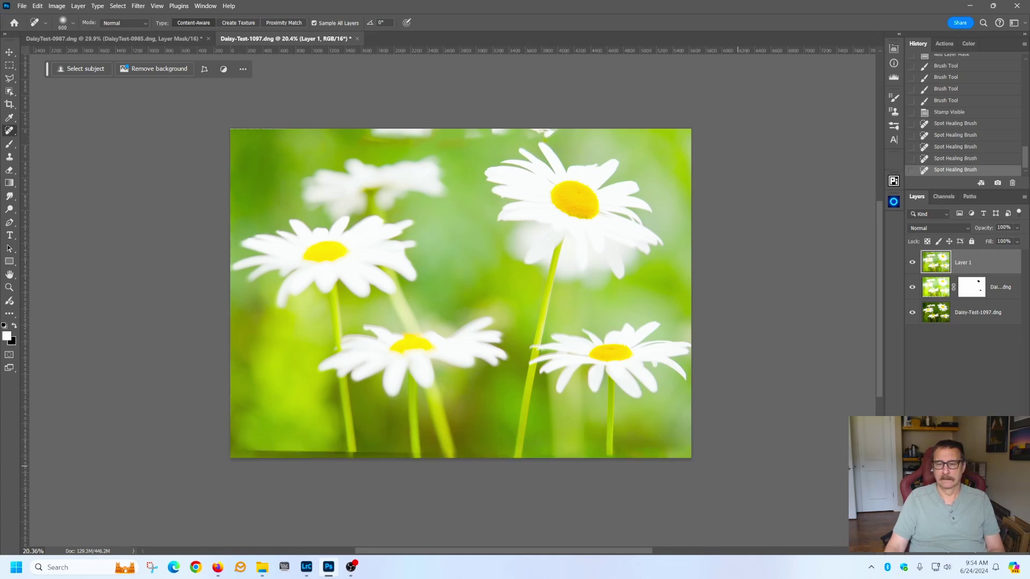
mouse_move(239, 465)
left_mouse_down()
mouse_move(475, 462)
mouse_move(184, 448)
mouse_move(502, 455)
left_mouse_up()
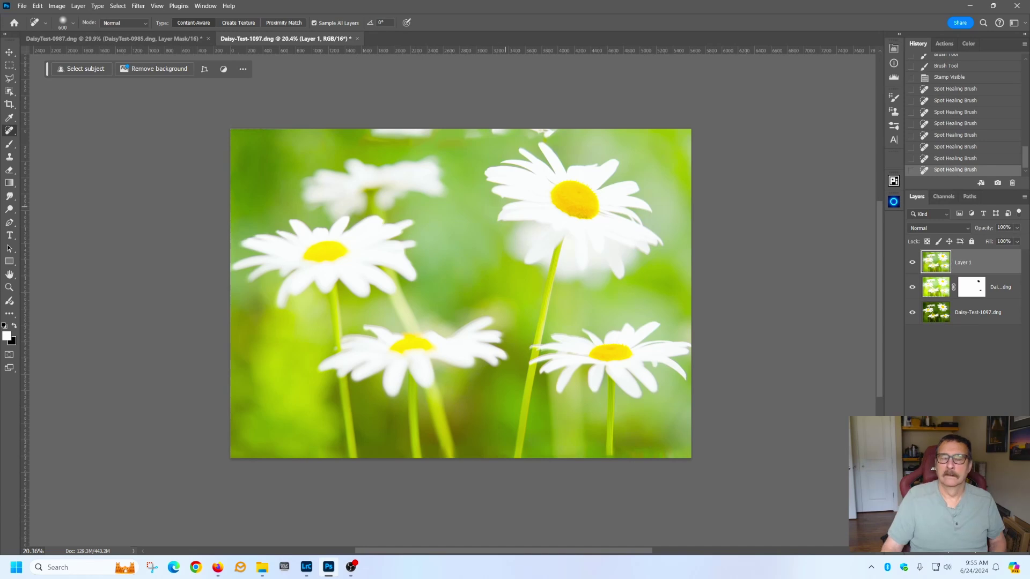
key("bracketleft")
key("bracketleft")
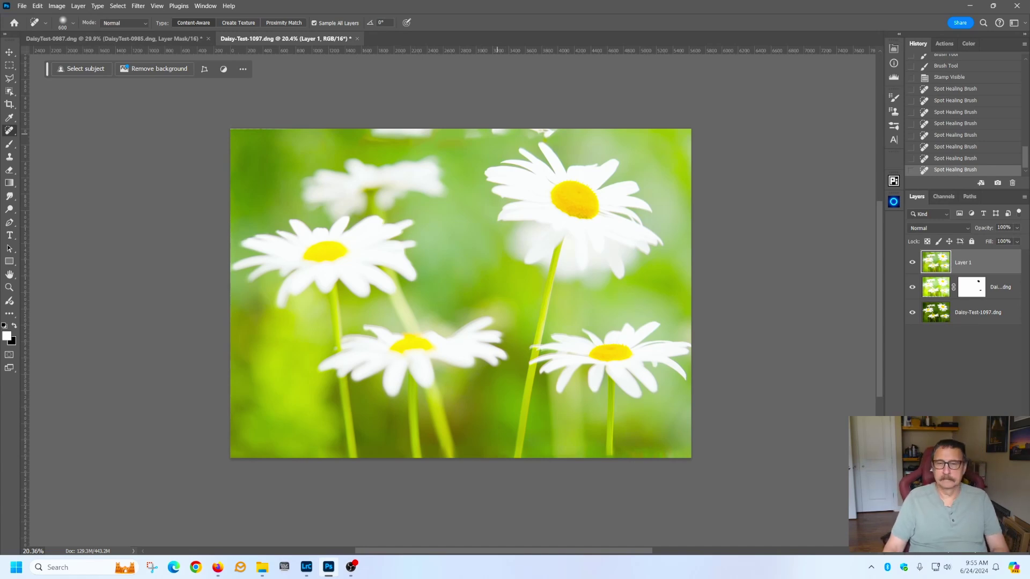
- Heal the leftover white patches along the photo's top edge with the 400 px Spot Healing Brush
mouse_move(559, 129)
left_mouse_down()
mouse_move(354, 131)
mouse_move(751, 133)
left_mouse_up()
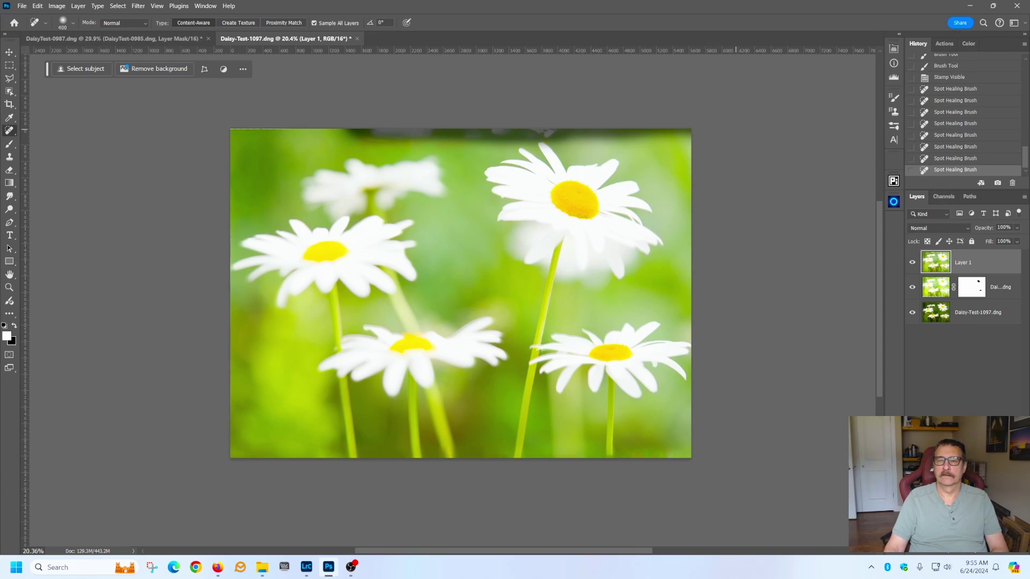
left_click_drag(460, 132, 346, 133)
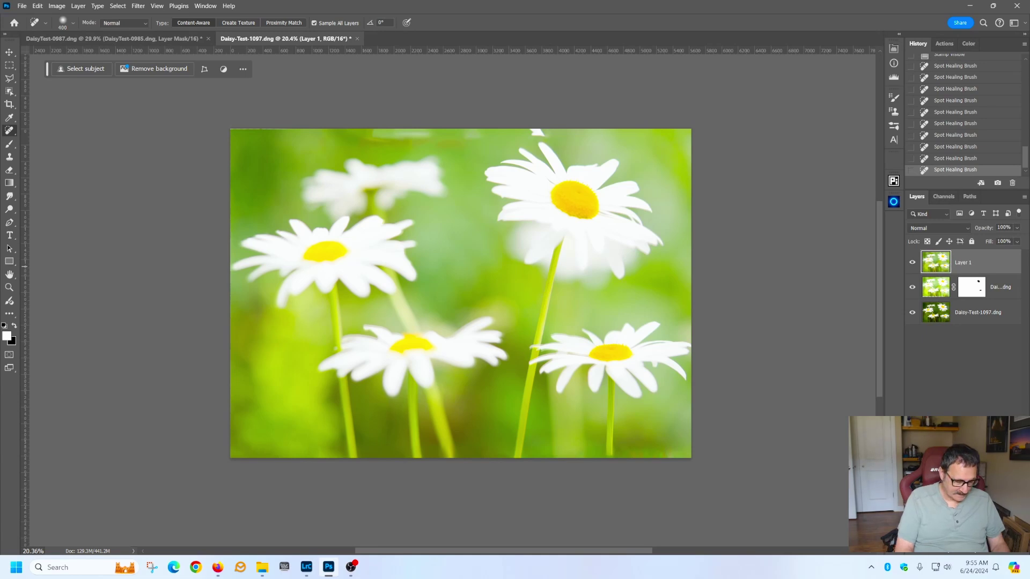
- Duplicate Layer 1 and use Apply Image on the copy with the merged RGB source, Multiply blending and 100% opacity
key("ctrl+j")
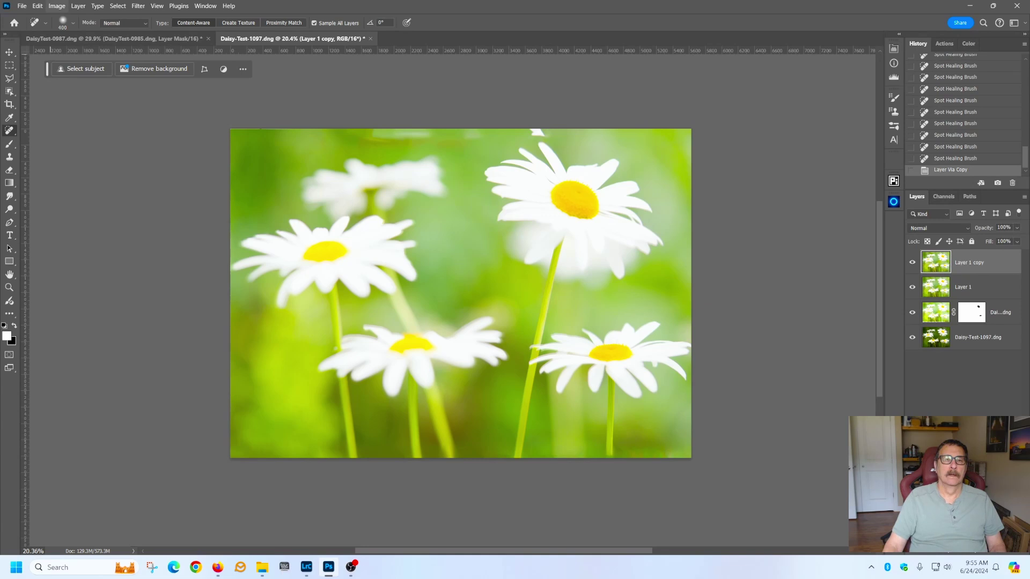
left_click(56, 6)
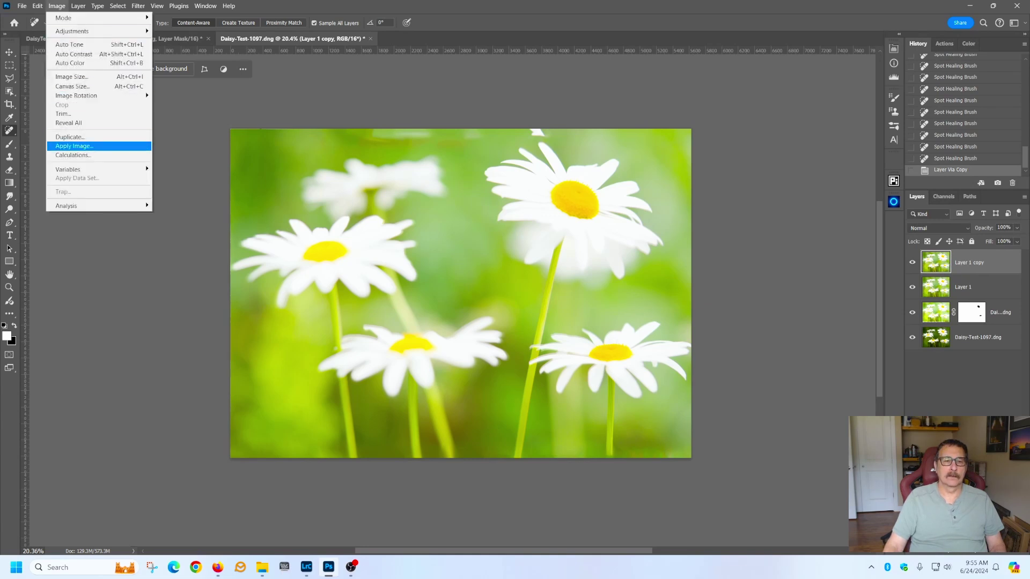
left_click(74, 146)
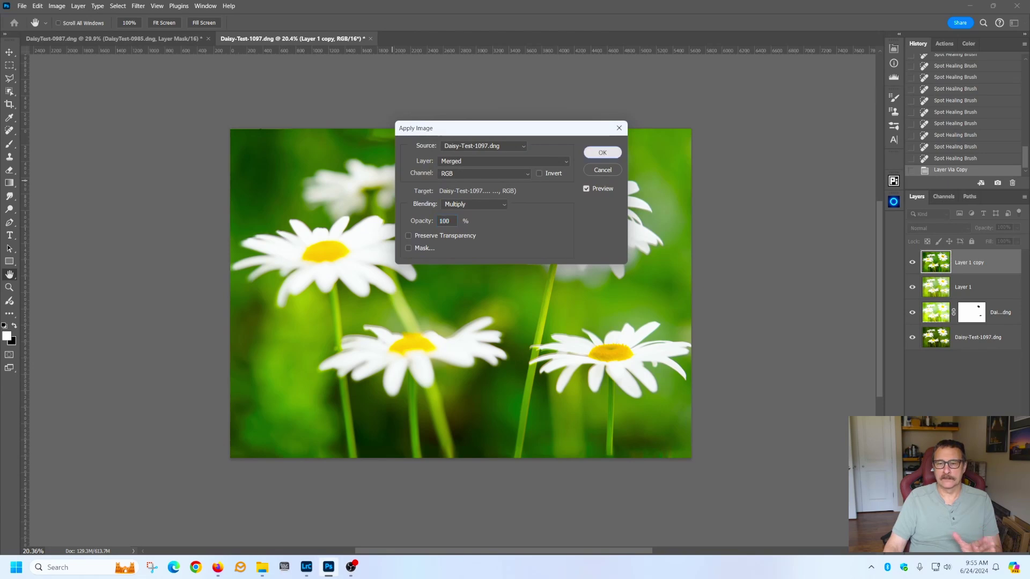
left_click(602, 152)
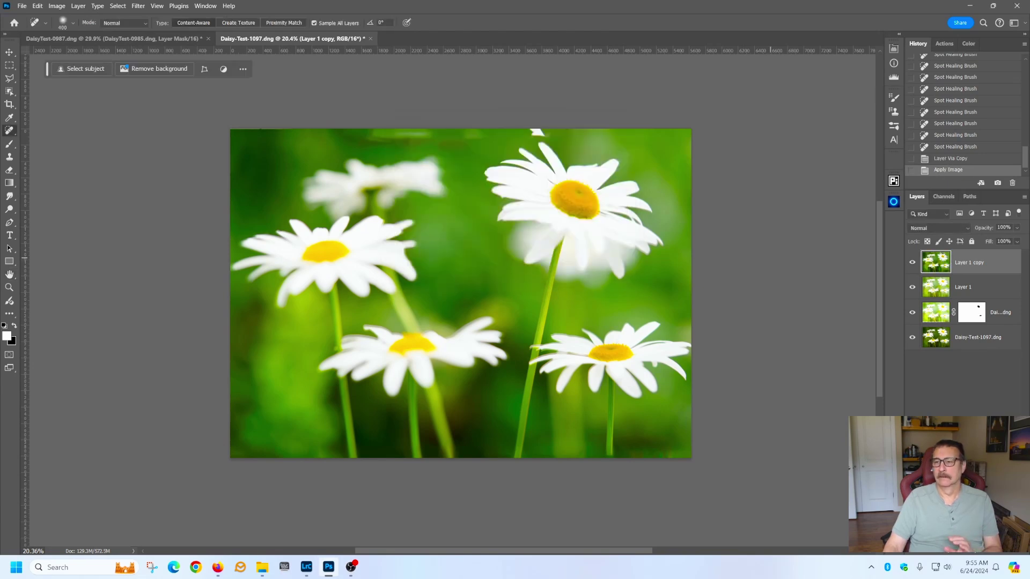
- Set the layer copy's blend mode to Screen and apply a Gaussian Blur with a radius of 133.8 pixels
left_click(939, 228)
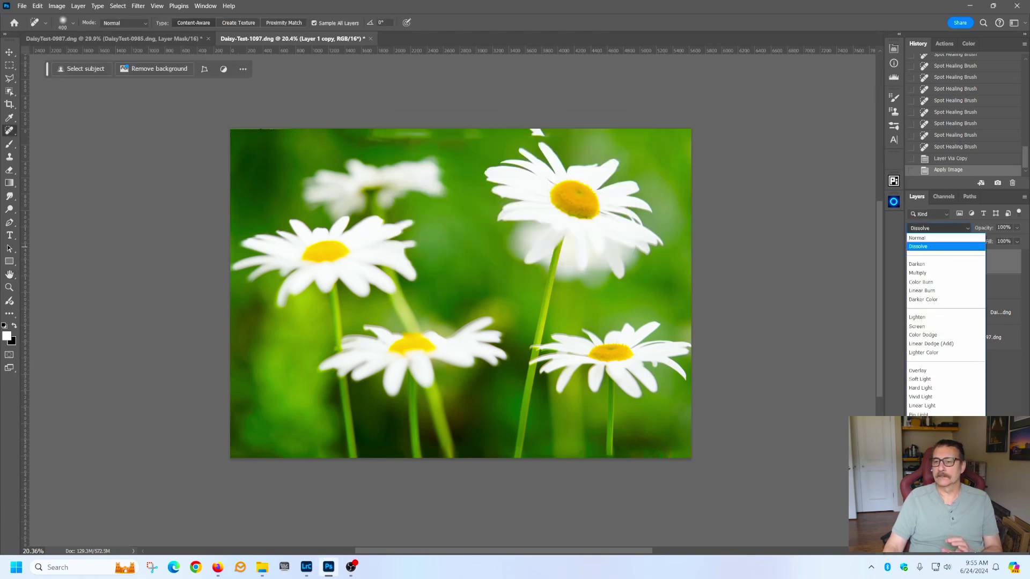
left_click(918, 326)
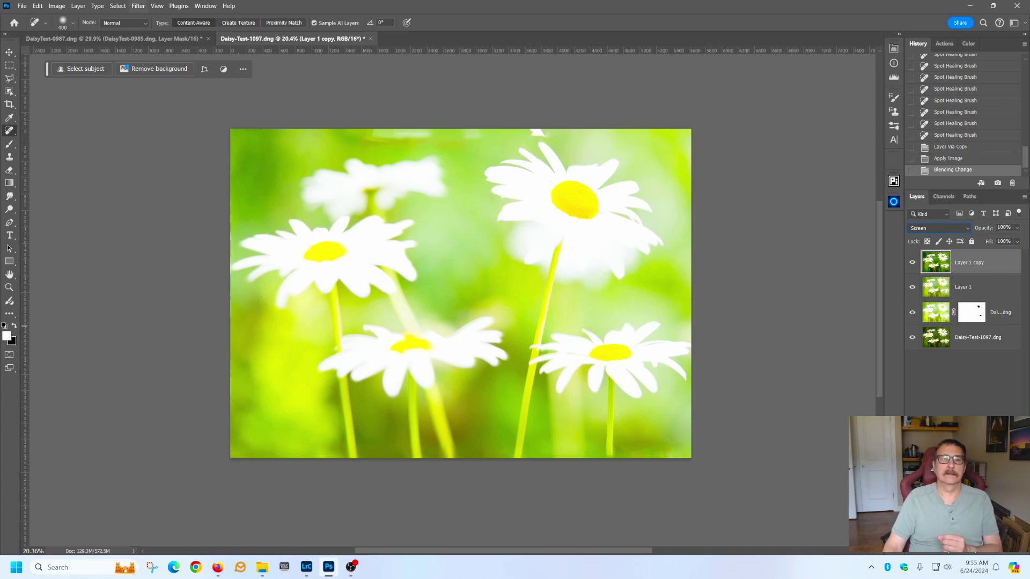
left_click(138, 6)
mouse_move(193, 128)
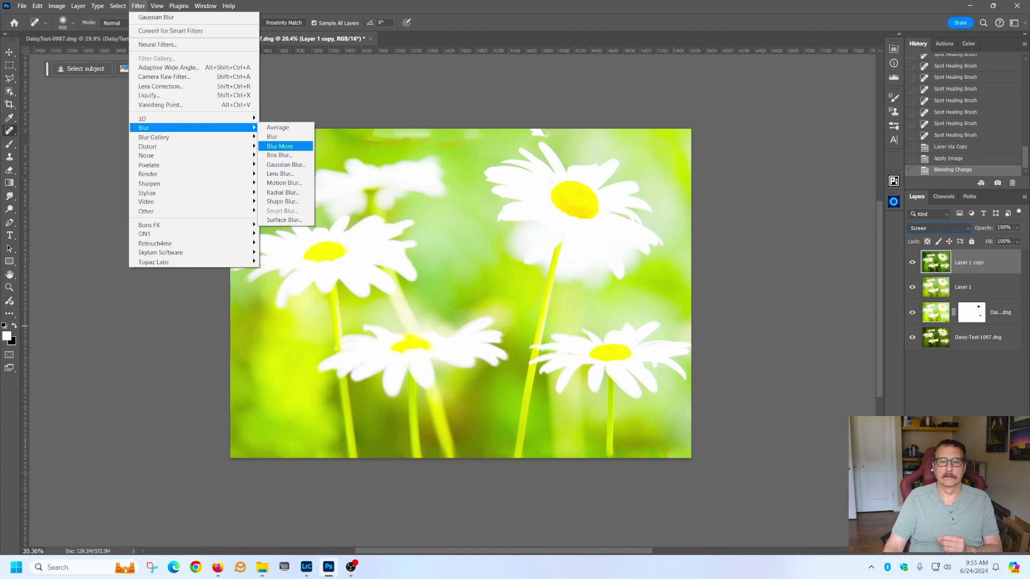
left_click(284, 165)
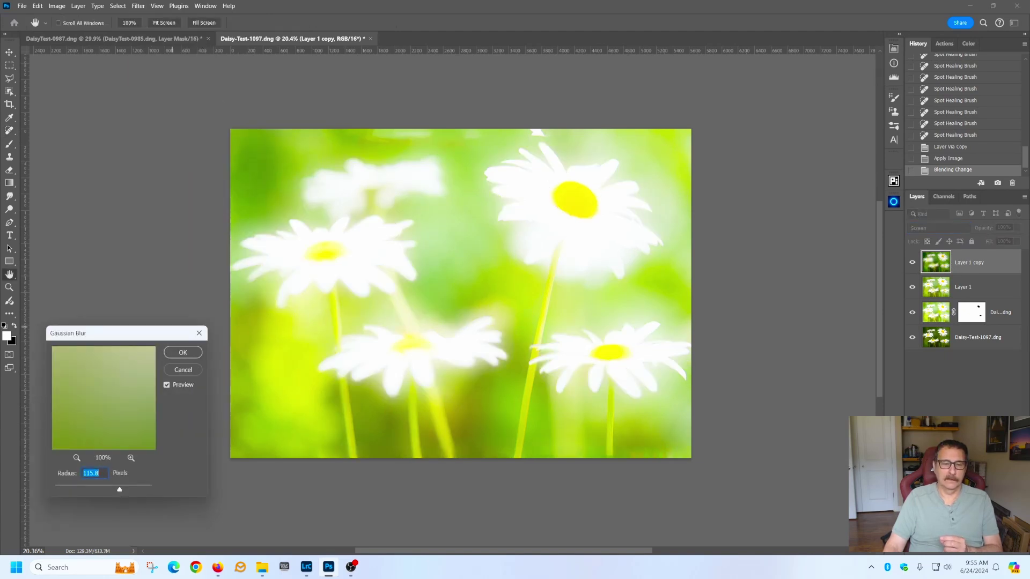
left_click(119, 489)
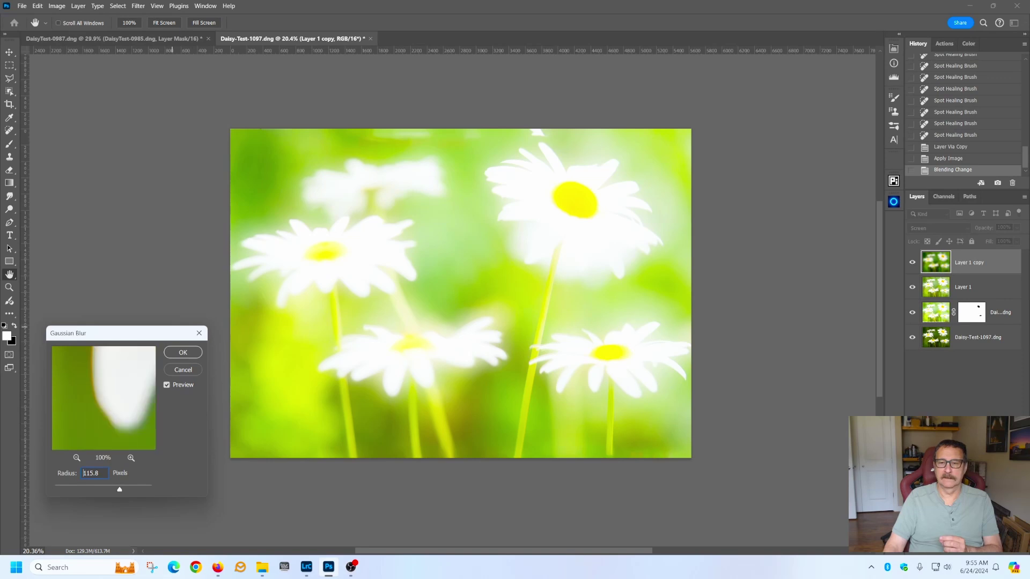
left_click_drag(119, 490, 117, 489)
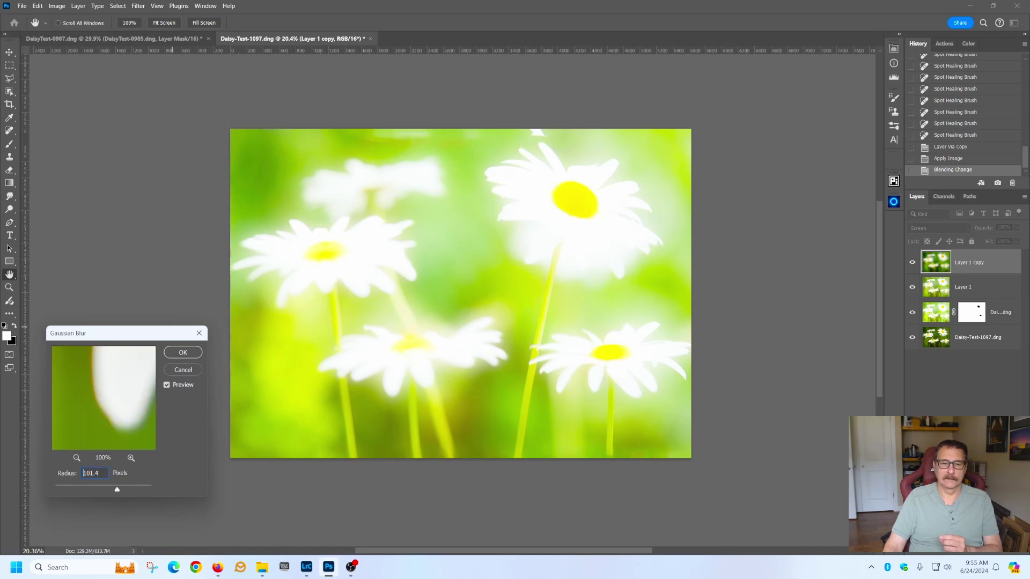
left_click(507, 250)
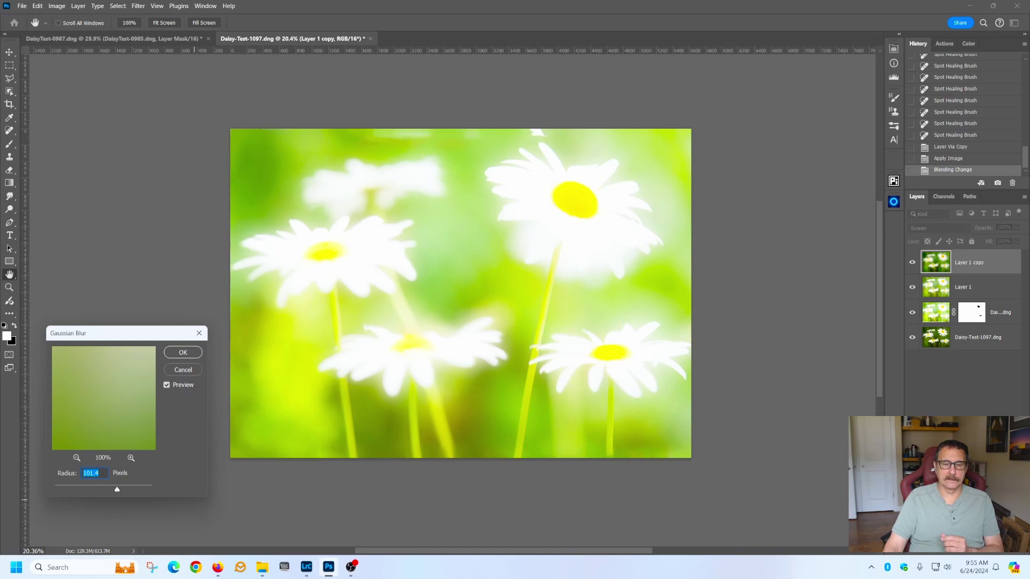
mouse_move(117, 489)
left_mouse_down()
mouse_move(134, 489)
mouse_move(123, 489)
left_mouse_up()
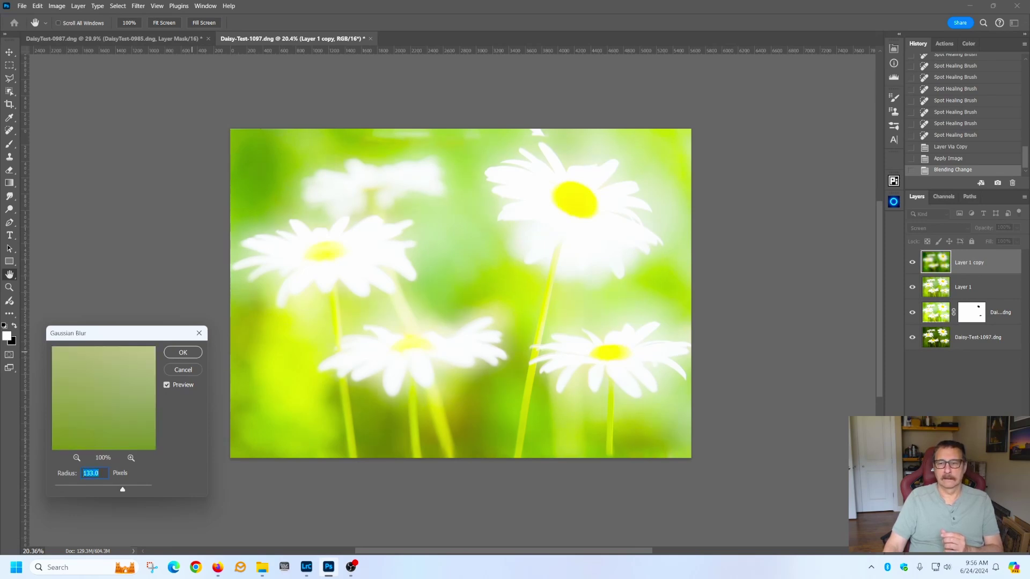
key("Return")
key("j")
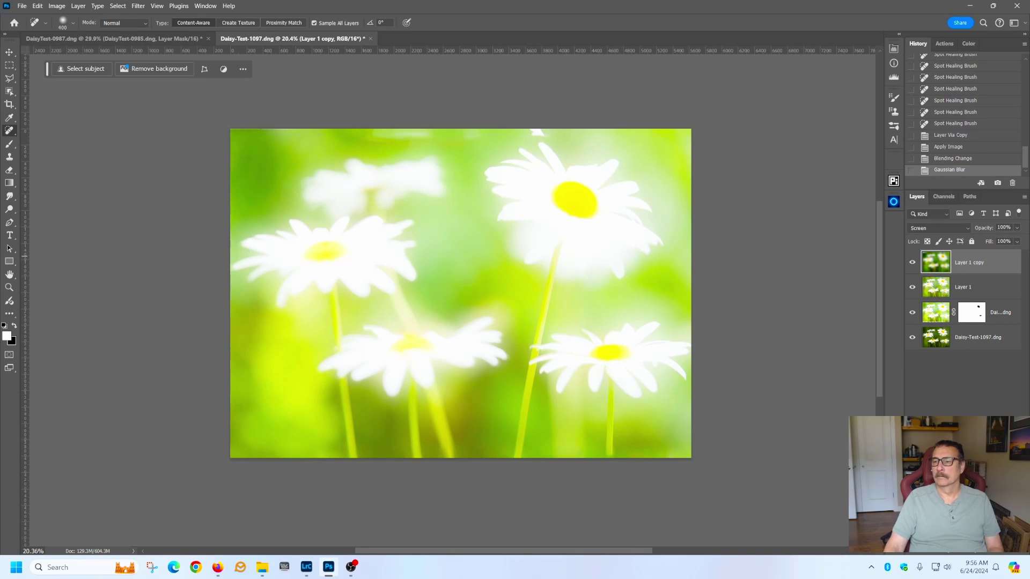
- Reduce the blurred copy's fill to 90% and copy the Daisy-Test-1096.dng layer mask onto it
left_click(1016, 241)
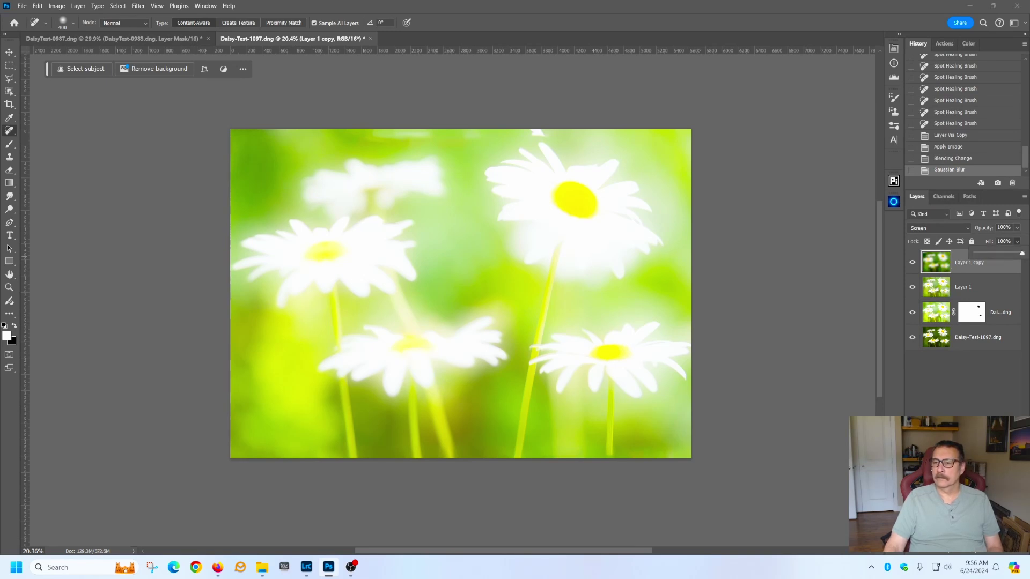
left_click_drag(1021, 253, 1015, 253)
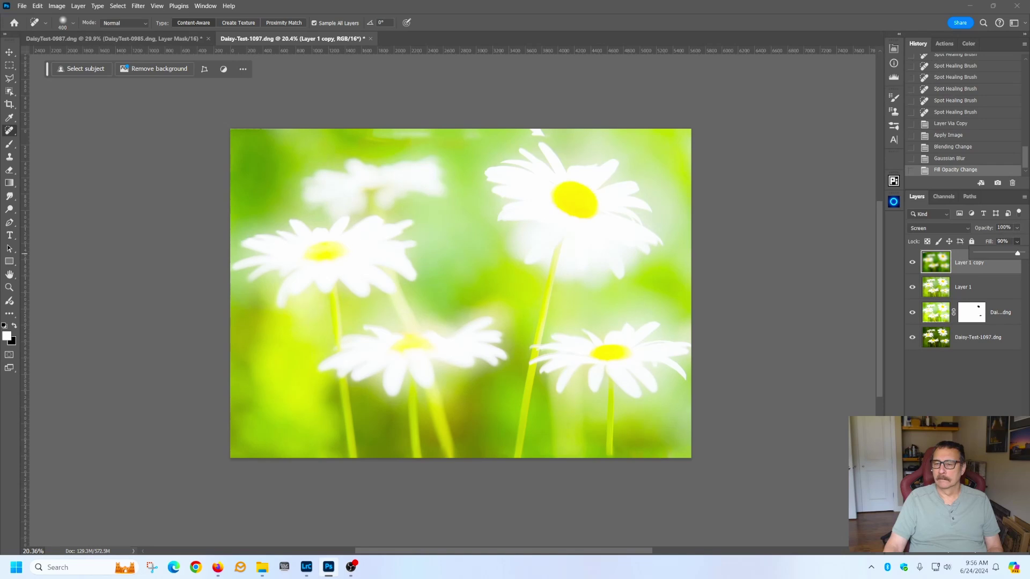
left_click(971, 312)
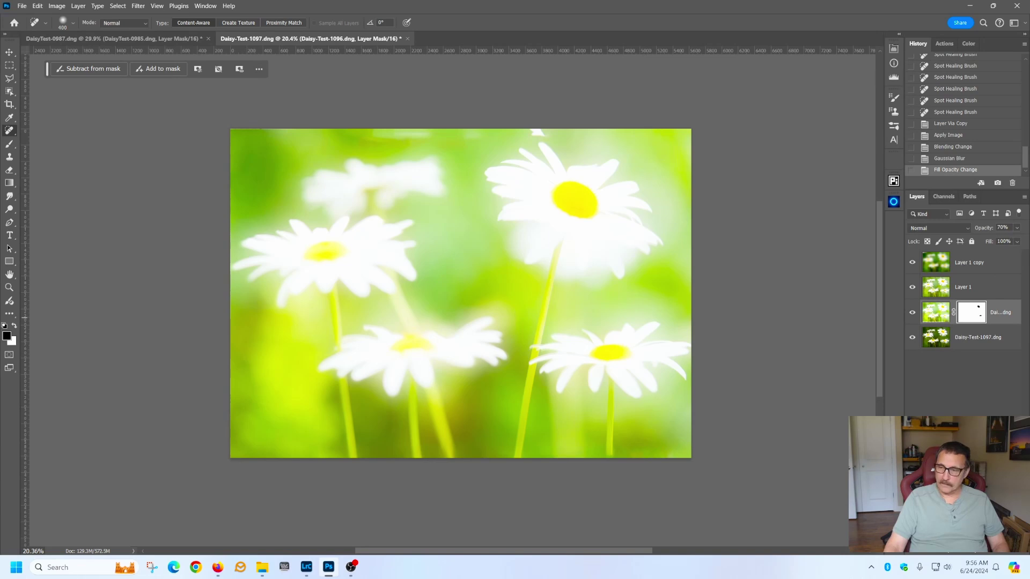
left_click_drag(972, 312, 976, 265)
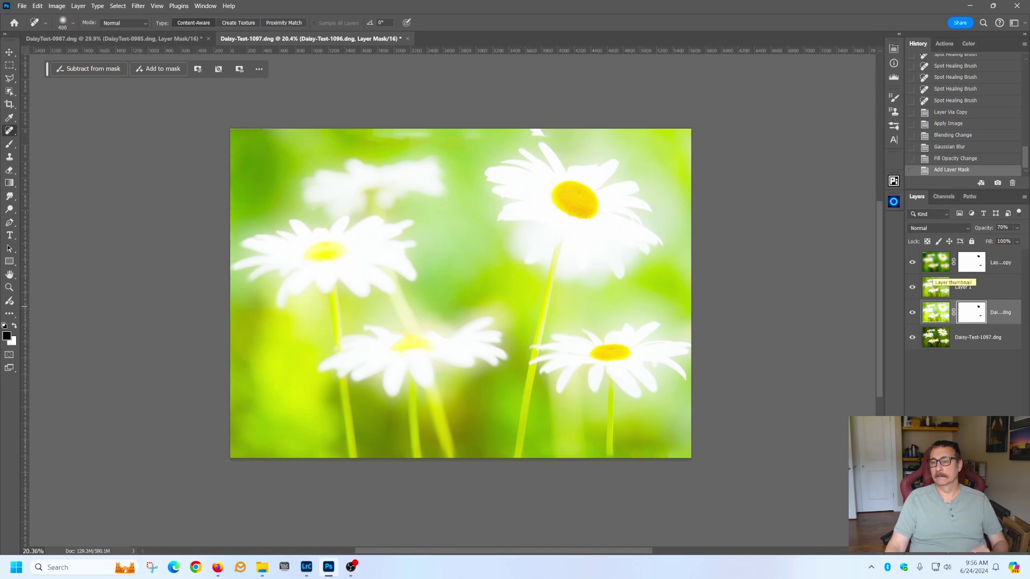
- Delete the blurred, masked Layer 1 copy
left_click(936, 262)
key("Delete")
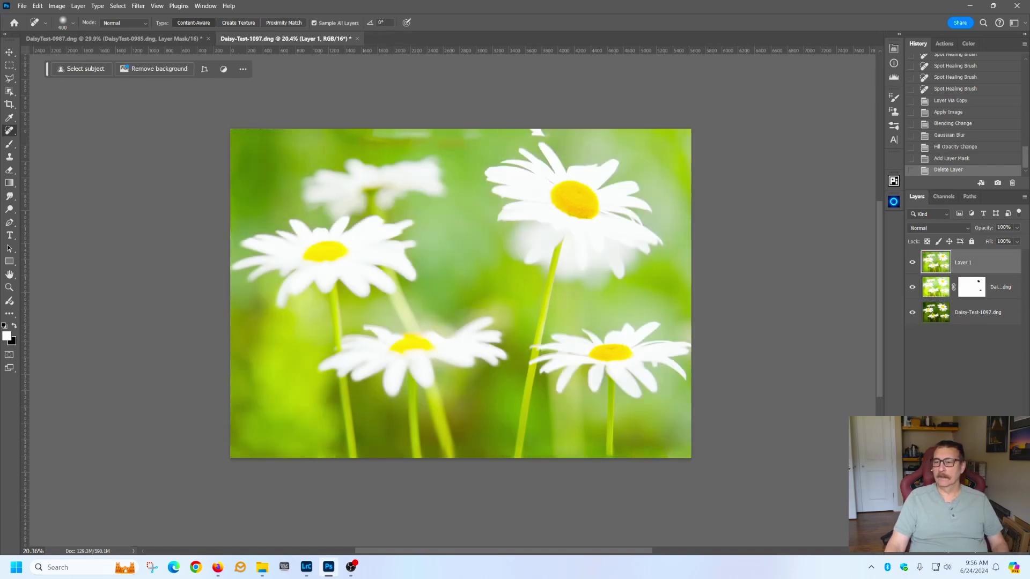
- Run the Orton Effect action on a new duplicate of Layer 1 and copy the Daisy-Test-1096.dng layer mask onto it
key("ctrl+j")
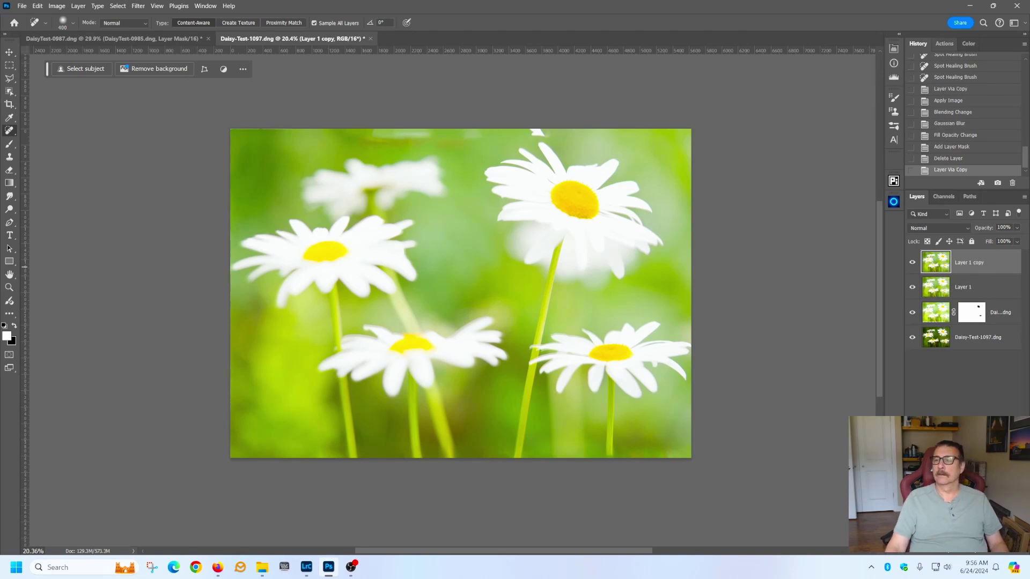
key("alt+F9")
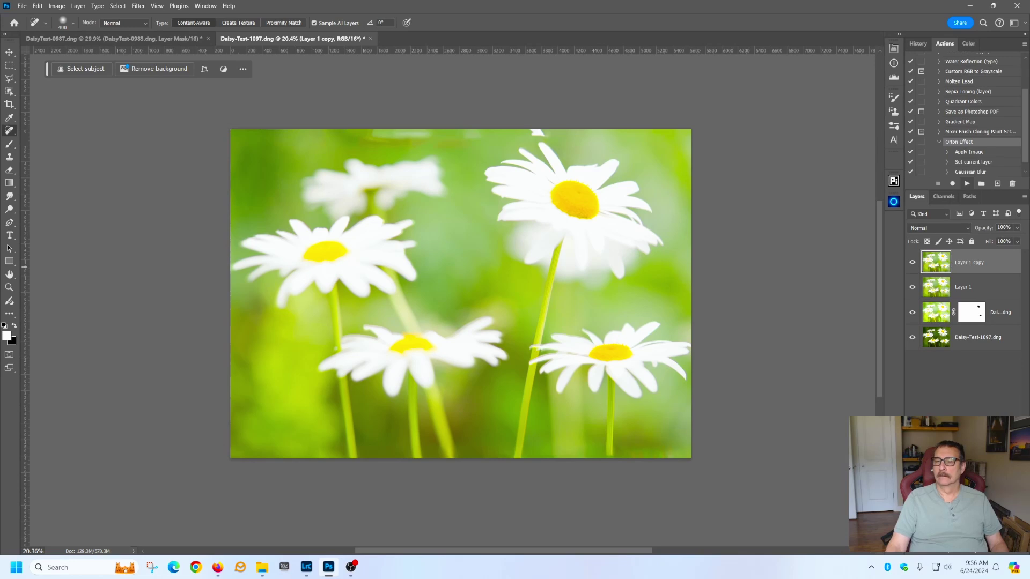
left_click(966, 183)
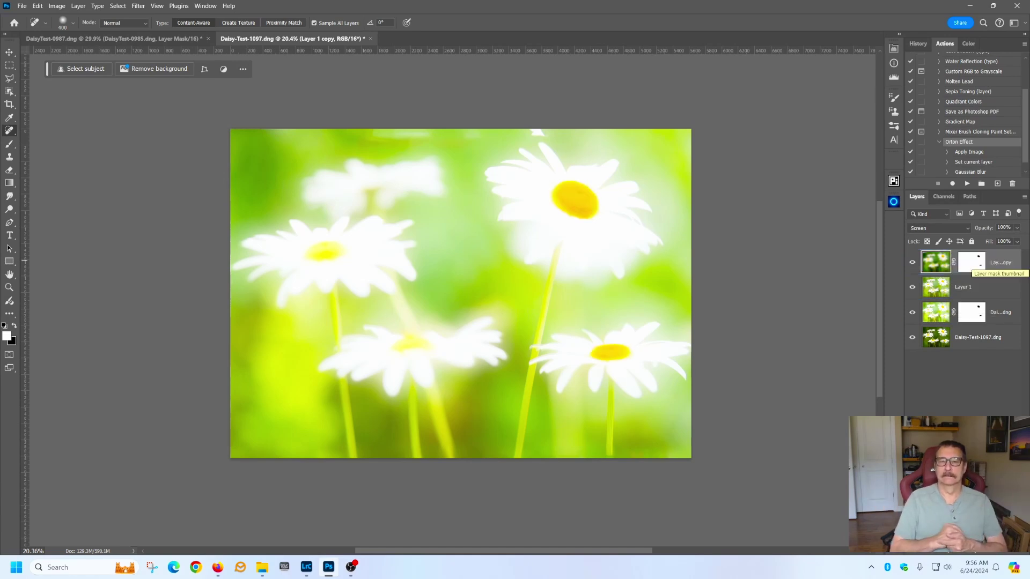
scroll(567, 207, "up", 4)
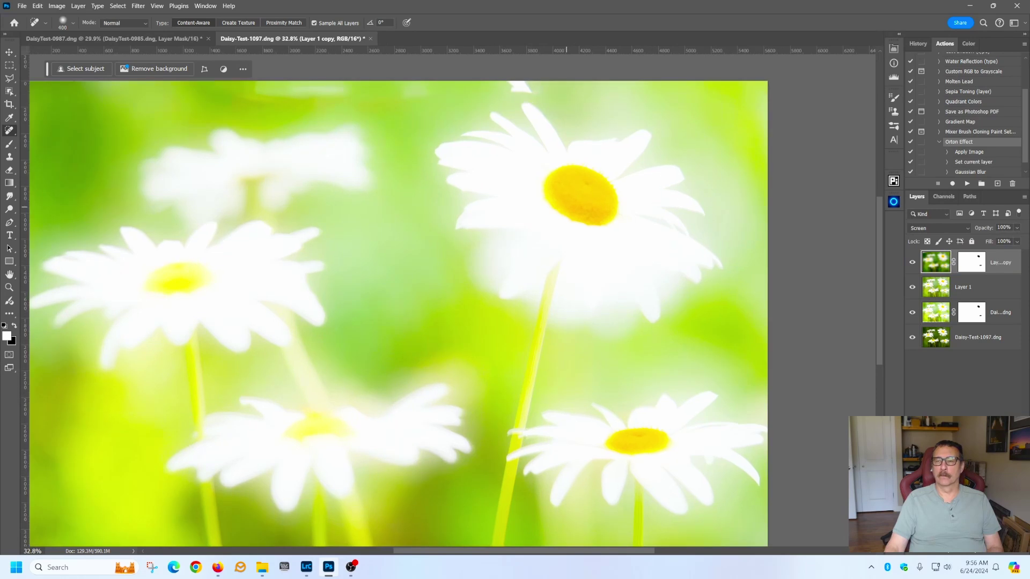
scroll(566, 208, "down", 1)
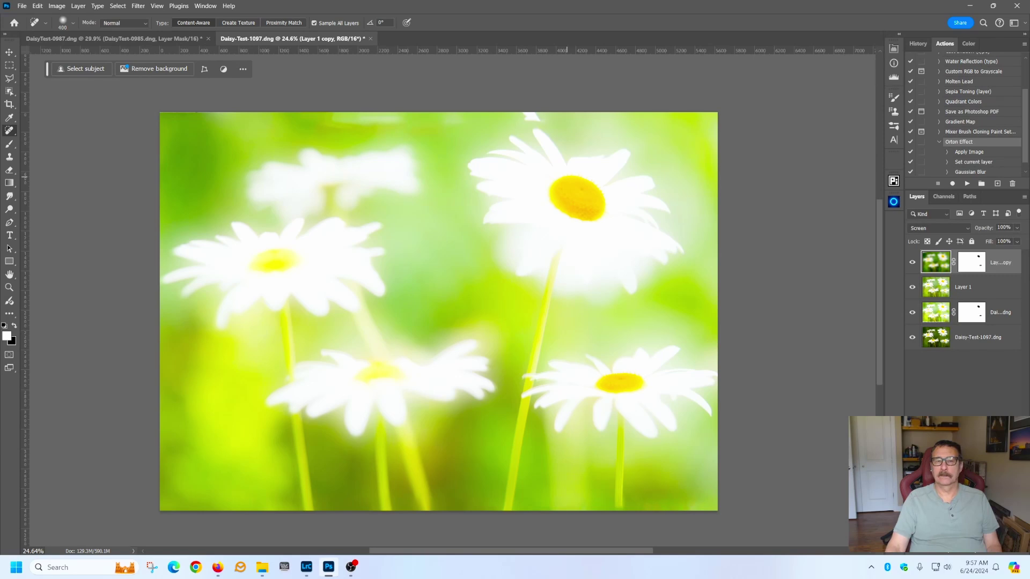
- Float the Daisy-Test-1097.dng document in its own window and place it over the middle of the DaisyTest-0987.dng image
left_click_drag(289, 38, 343, 111)
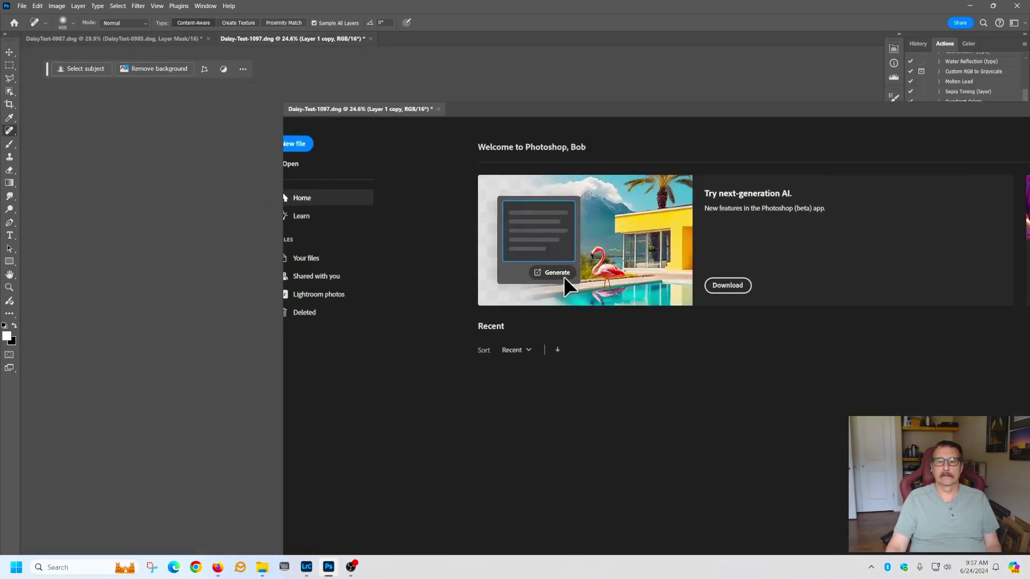
left_click_drag(467, 110, 0, 95)
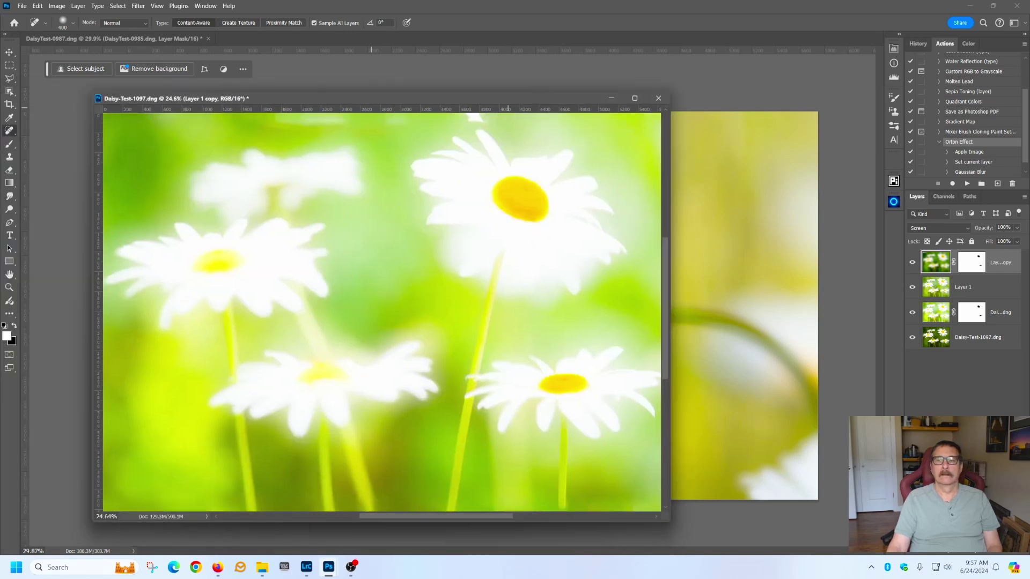
left_click_drag(371, 98, 491, 86)
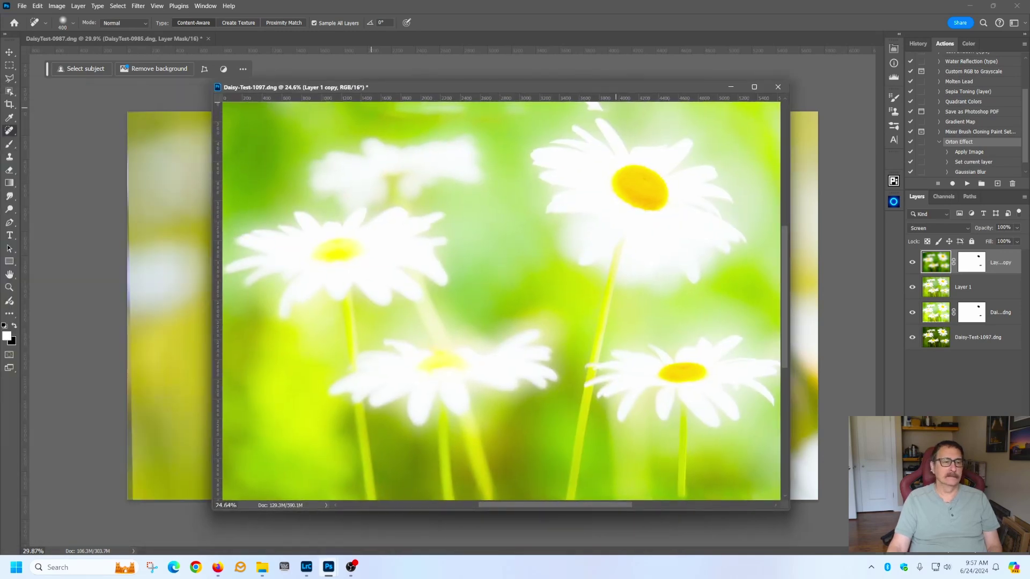